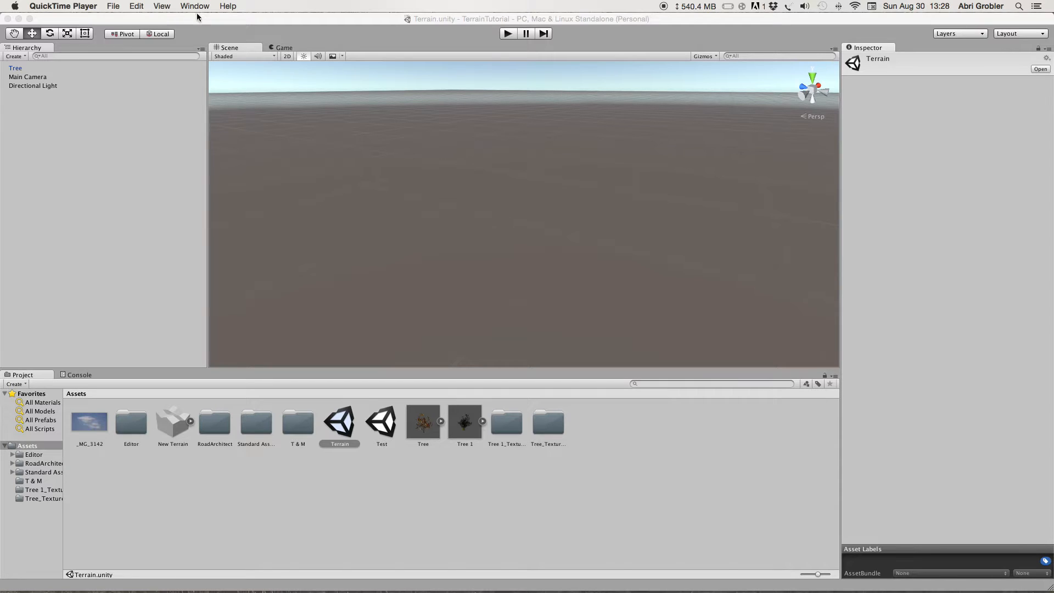
Step: Add a new 3D Tree object to the scene and bring it into view
click(215, 25)
click(163, 6)
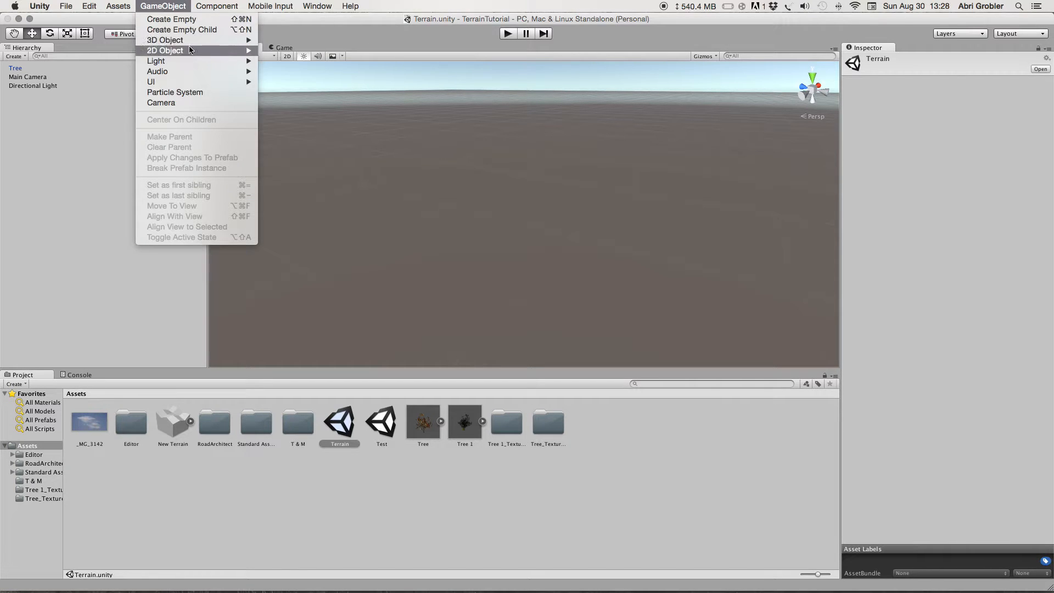
mouse_move(191, 43)
click(280, 137)
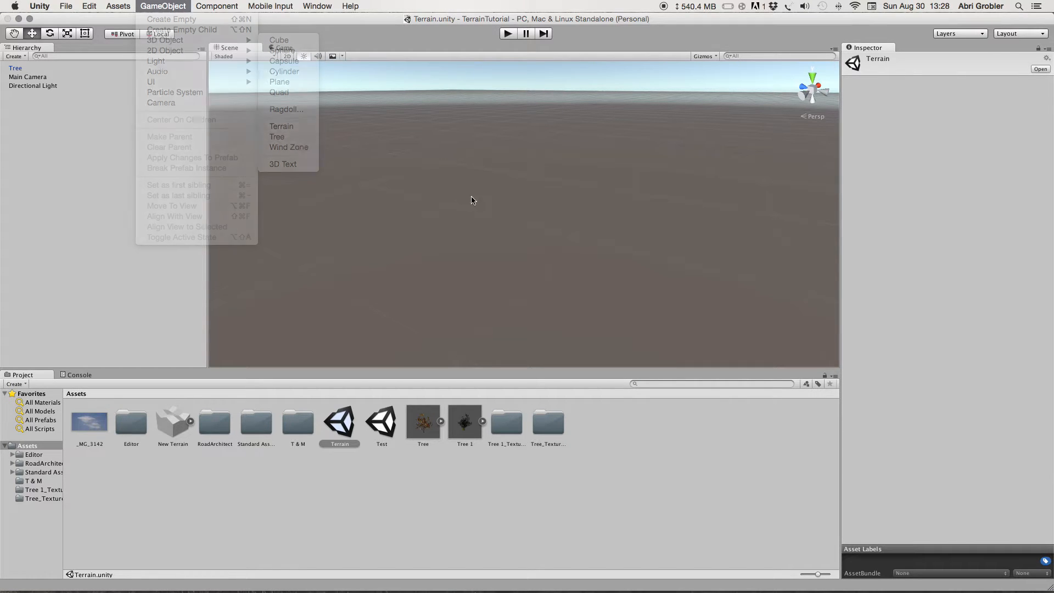
right_drag(562, 225, 647, 177)
key(w)
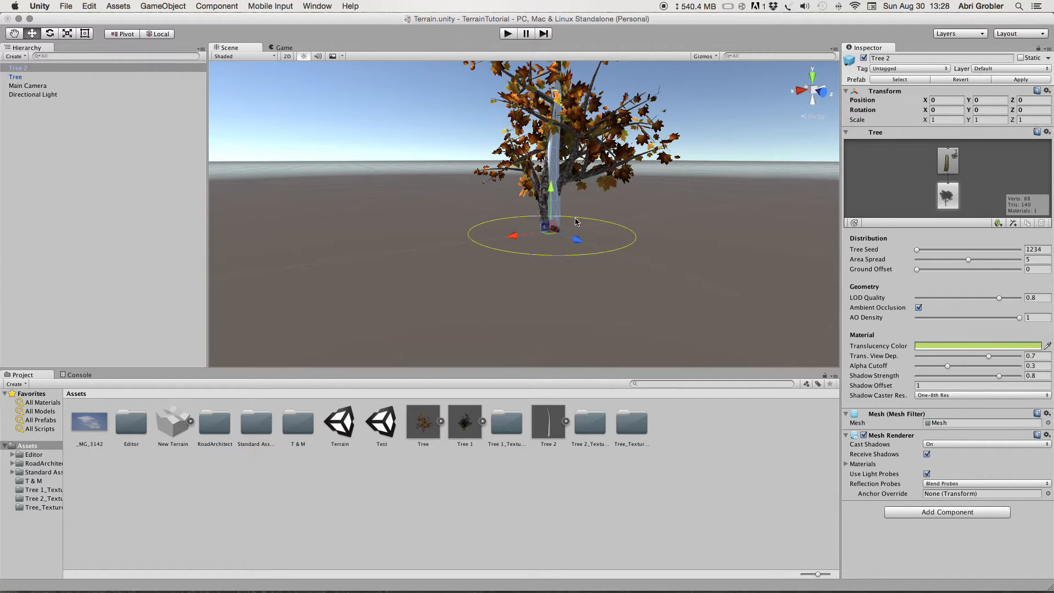
Step: Delete the existing autumn tree from the scene and place the Tree prefab beside the new bare trunk
click(15, 77)
right_click(15, 77)
click(60, 129)
mouse_move(510, 346)
right_down()
mouse_move(544, 316)
mouse_move(539, 266)
mouse_move(541, 337)
mouse_move(520, 360)
right_up()
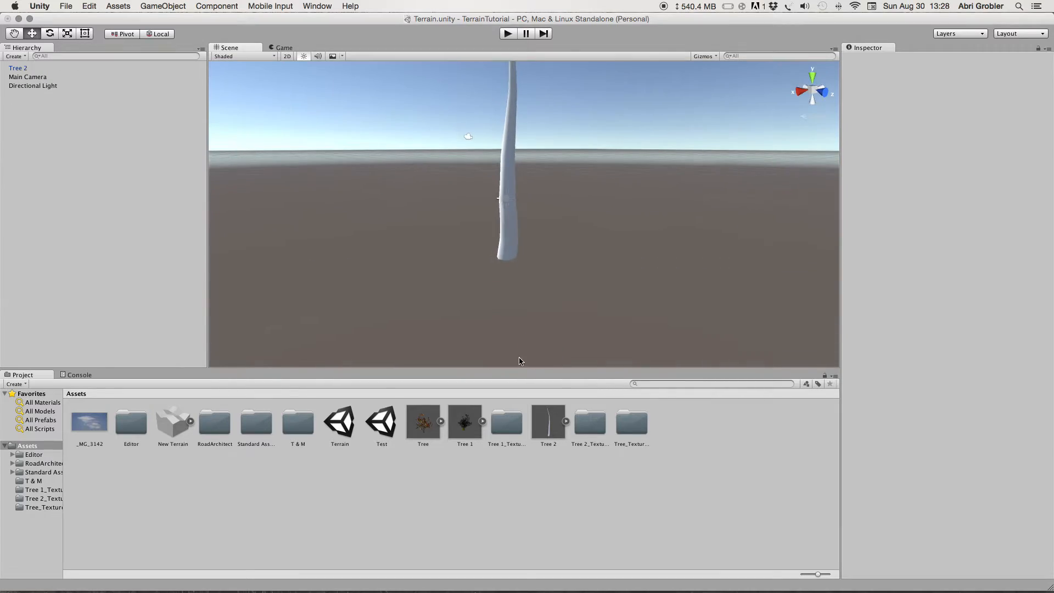
drag(422, 424, 393, 285)
right_drag(394, 285, 495, 290)
Step: Set Tree 2's area spread to 0 and its branch group's frequency to 8
click(498, 247)
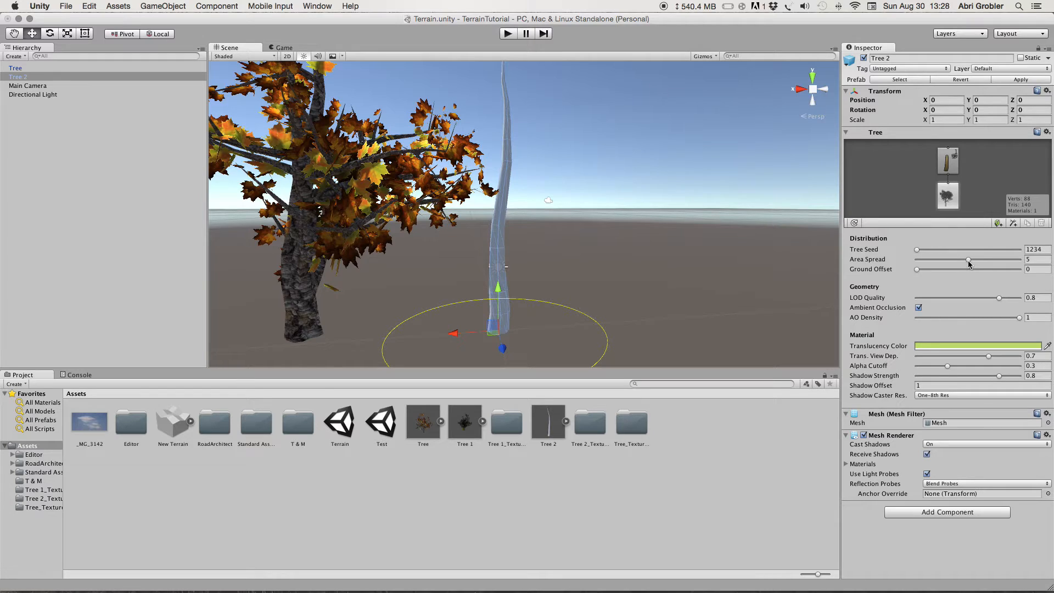
drag(970, 264, 904, 265)
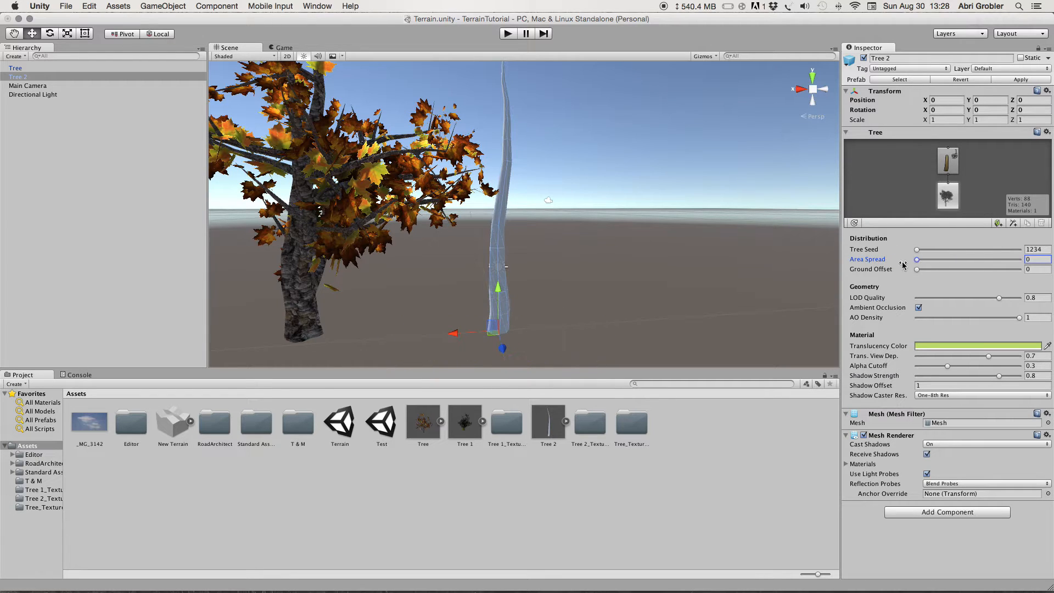
click(948, 160)
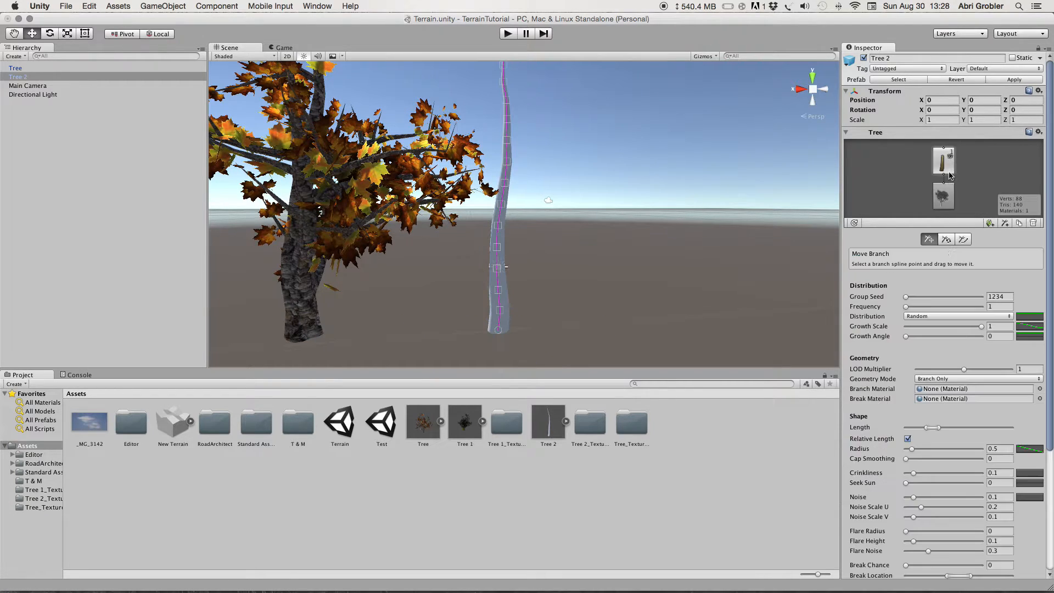
drag(908, 309, 911, 311)
click(913, 308)
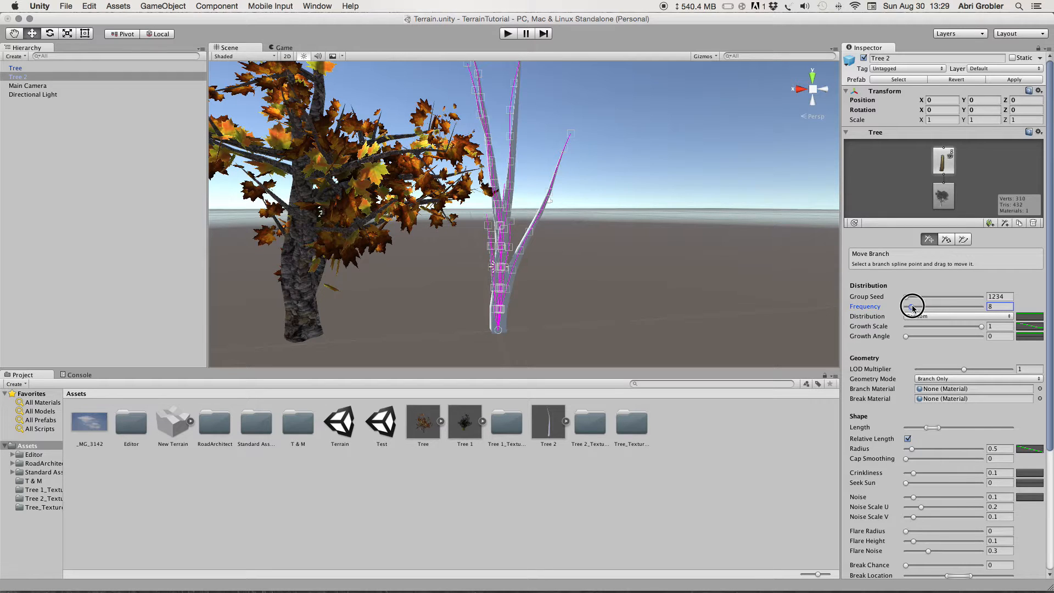
alt+drag(606, 194, 549, 242)
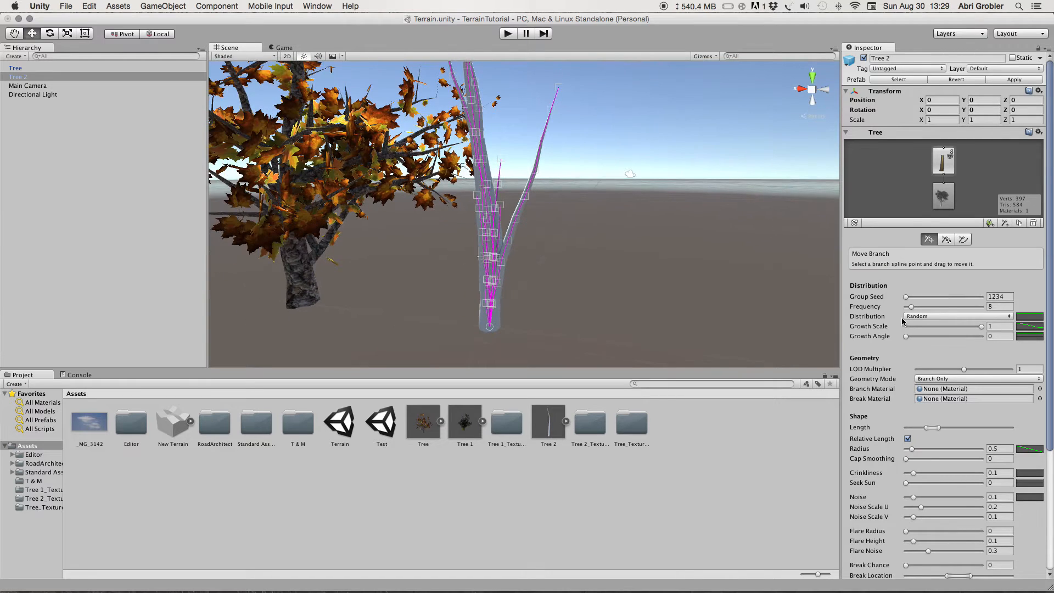
Step: Set the branch group's group seed to 189640 and its growth angle to 0.254 so the stalks fan out
drag(912, 297, 920, 298)
alt+right_drag(727, 242, 730, 246)
drag(907, 338, 925, 336)
click(711, 287)
mouse_move(711, 287)
alt+mouse_down()
mouse_move(683, 245)
mouse_move(791, 292)
mouse_move(714, 289)
alt+mouse_up()
Step: Move Tree 2 along the X axis away from the autumn tree, and reselect its branch group
click(497, 286)
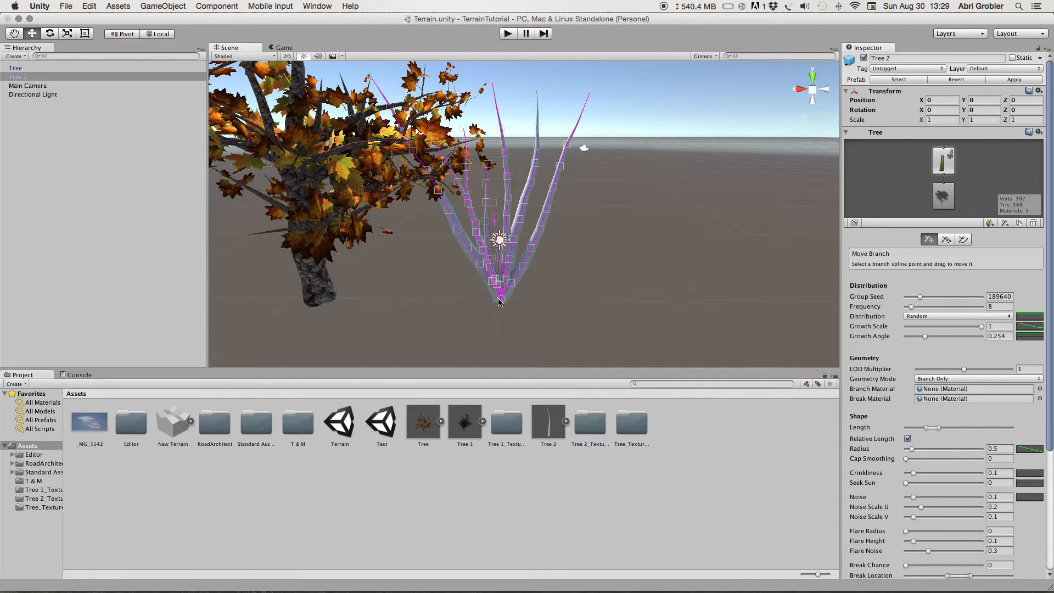
click(939, 167)
drag(460, 301, 617, 302)
click(615, 254)
alt+drag(614, 255, 558, 190)
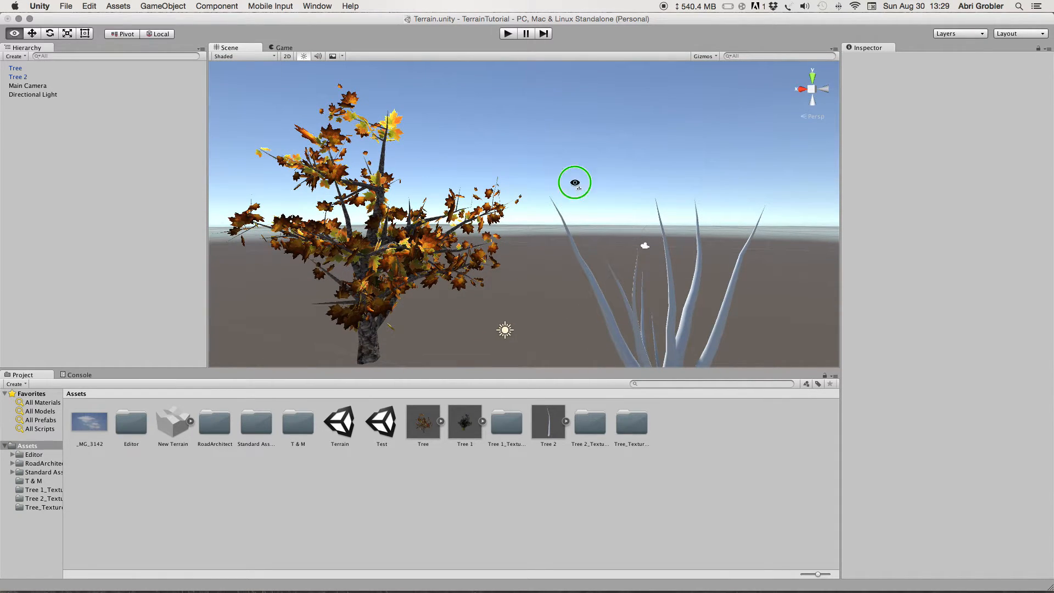
right_drag(575, 183, 612, 249)
click(588, 256)
right_drag(529, 153, 574, 119)
click(951, 161)
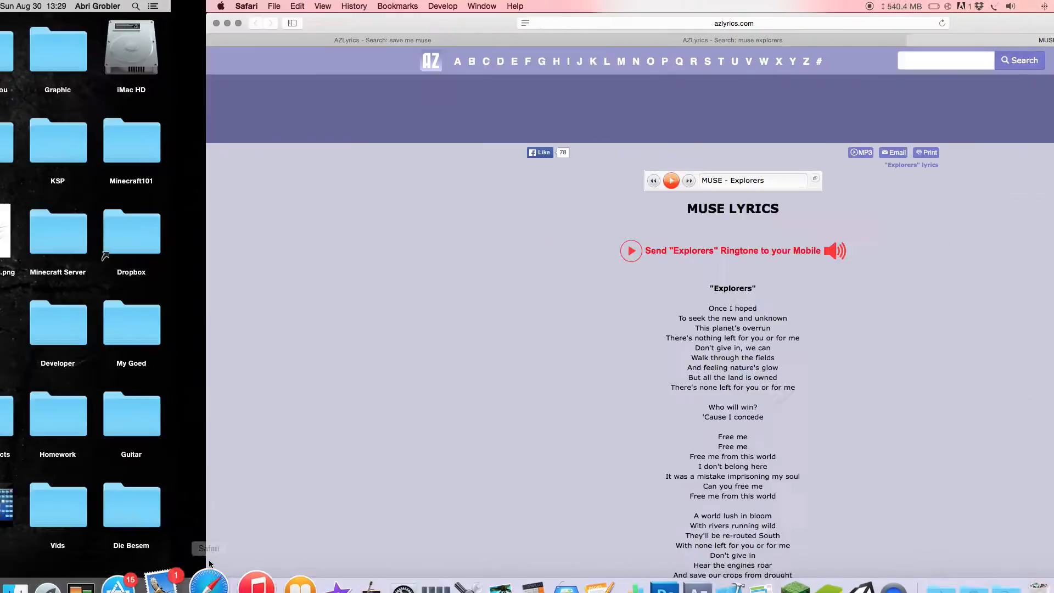
Step: Switch to Safari and run a Google image search for "flower stalk texture"
double_click(583, 28)
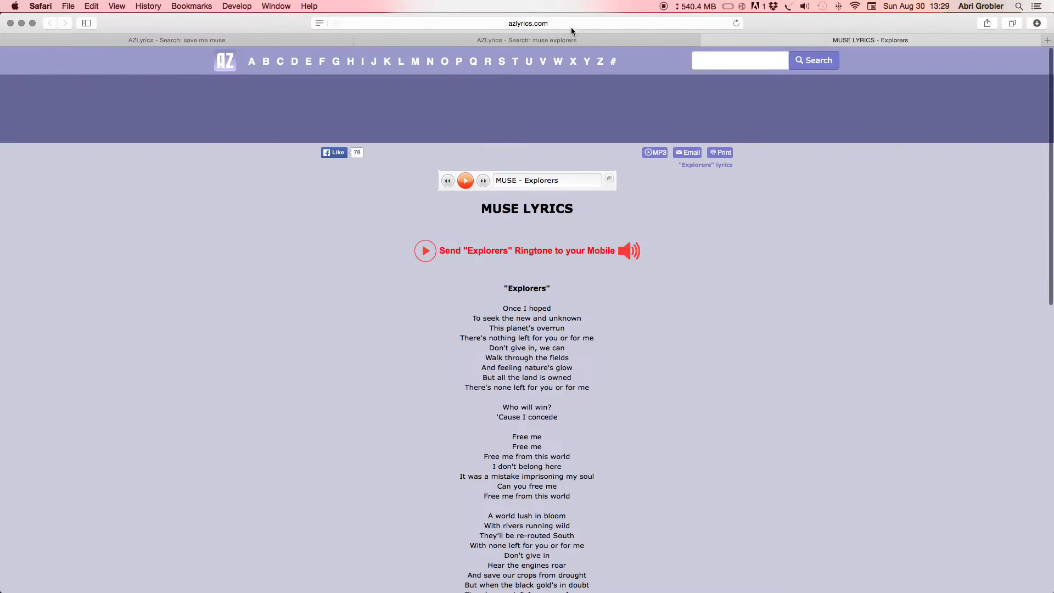
click(560, 20)
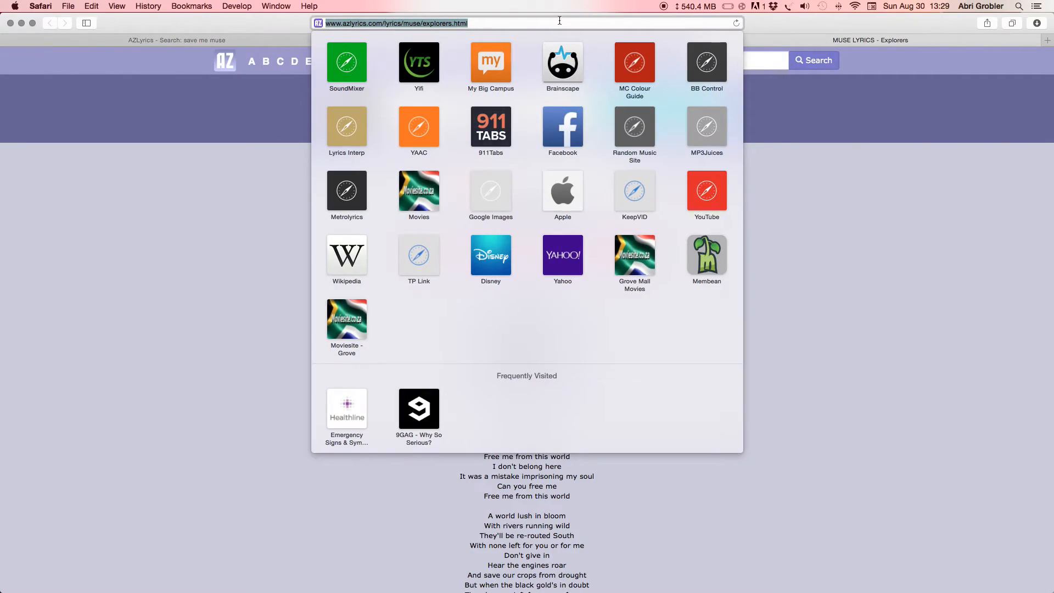
text(f)
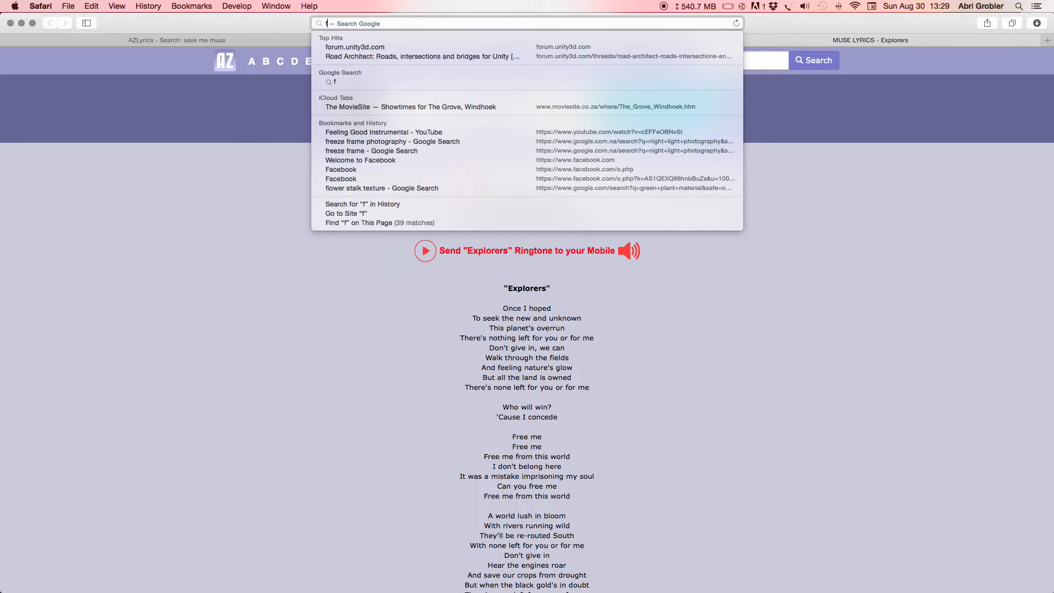
key(BackSpace)
text(flow)
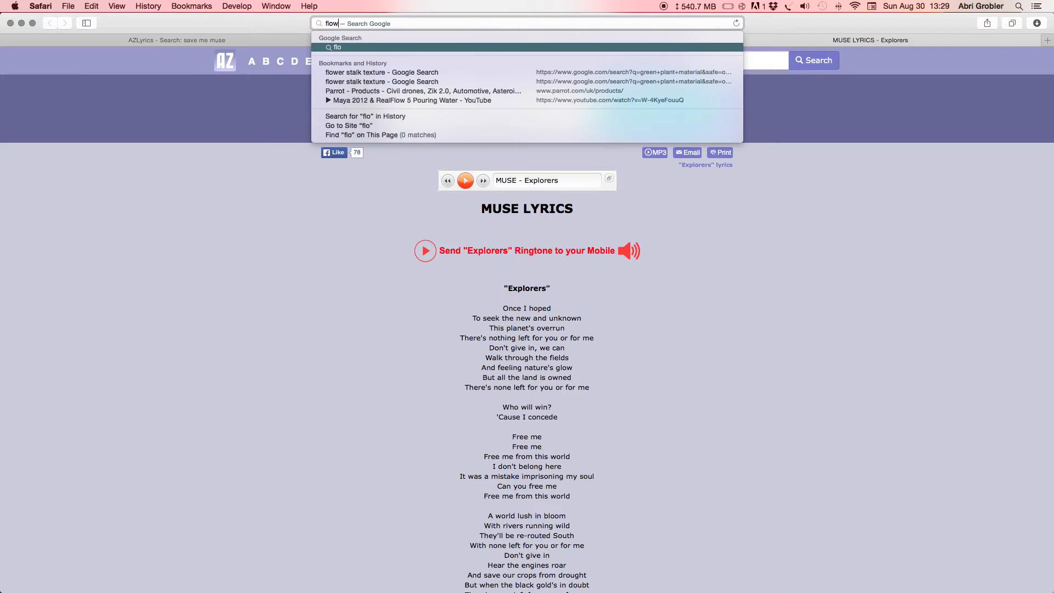
text(er stalk texture)
key(Return)
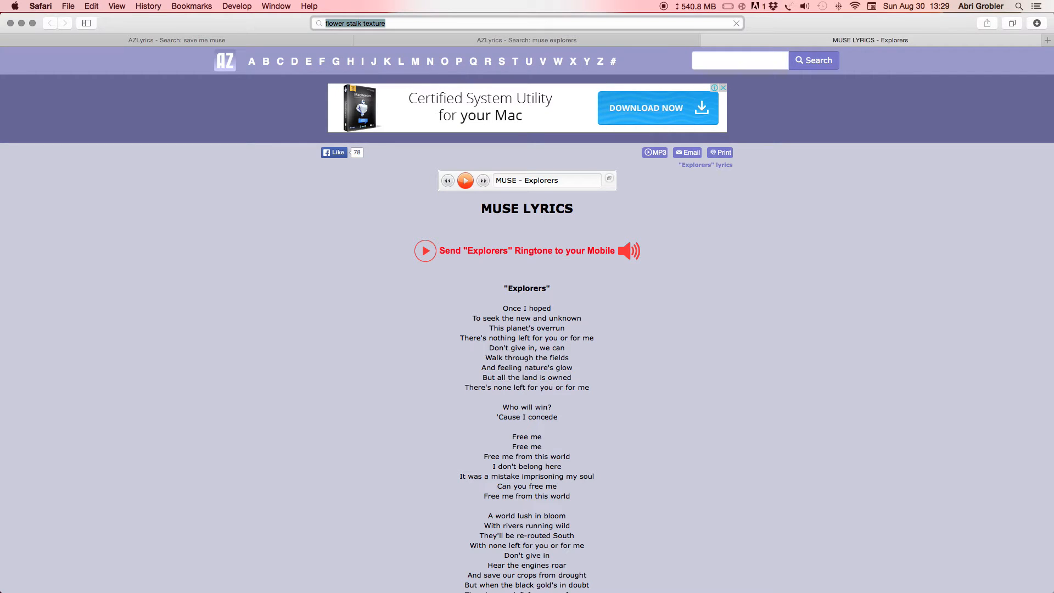
click(163, 147)
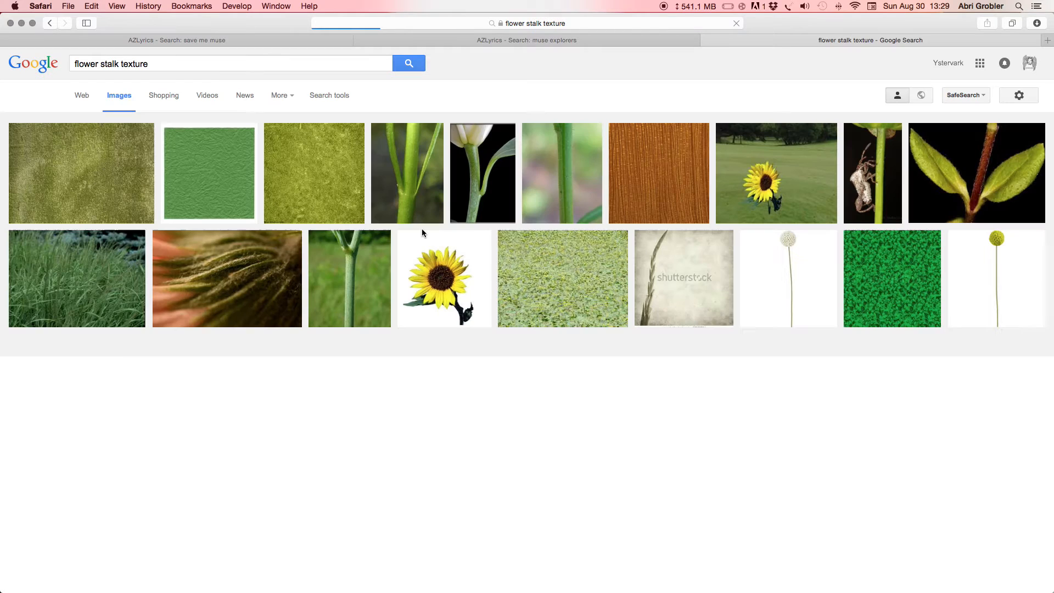
Step: Preview the olive-green square stem texture from the image results and open it in Photoshop
click(310, 172)
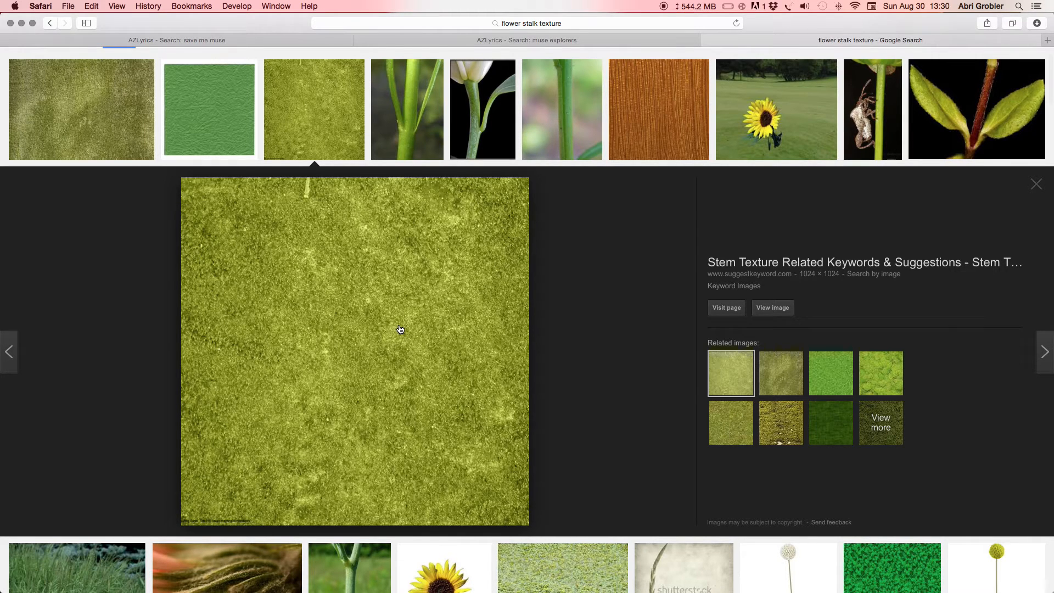
right_click(399, 326)
click(356, 324)
drag(364, 324, 636, 560)
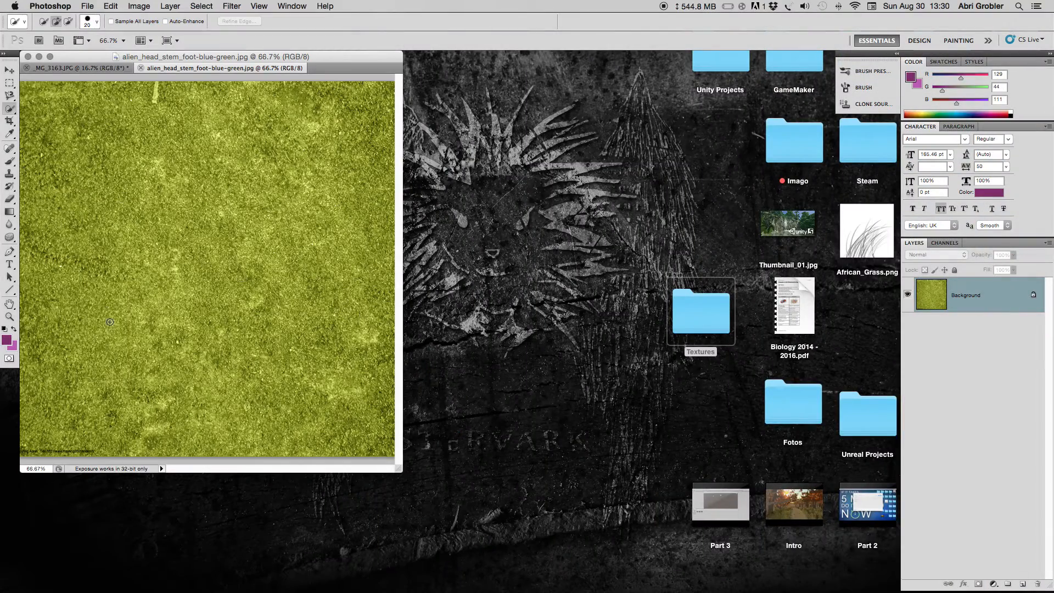
Step: Select a rectangle around the watermark in the texture's lower-left corner, fill it over, and deselect
click(9, 84)
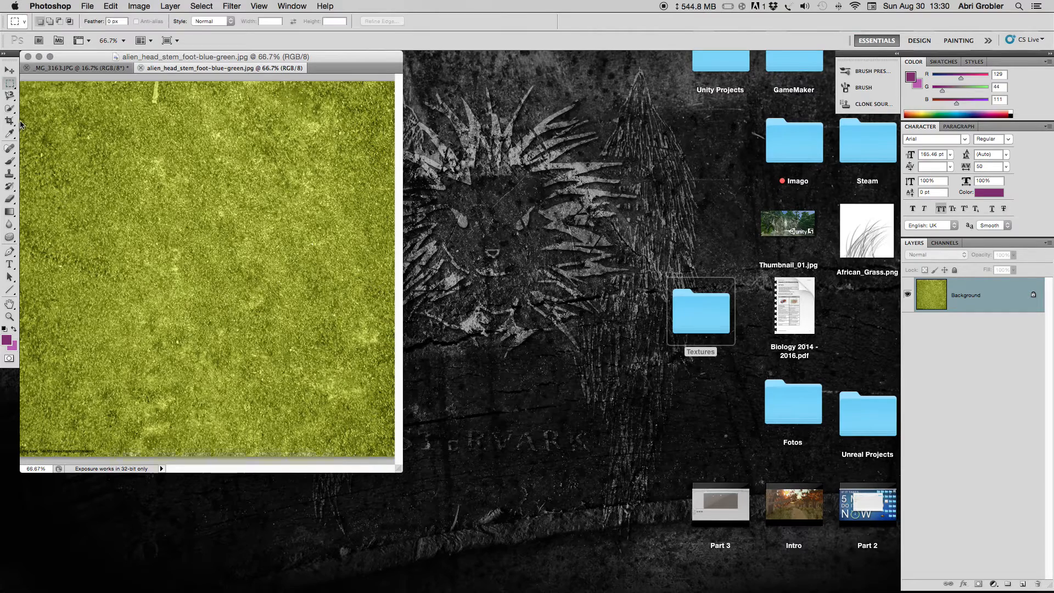
drag(117, 439, 8, 466)
right_click(85, 449)
click(111, 541)
click(587, 241)
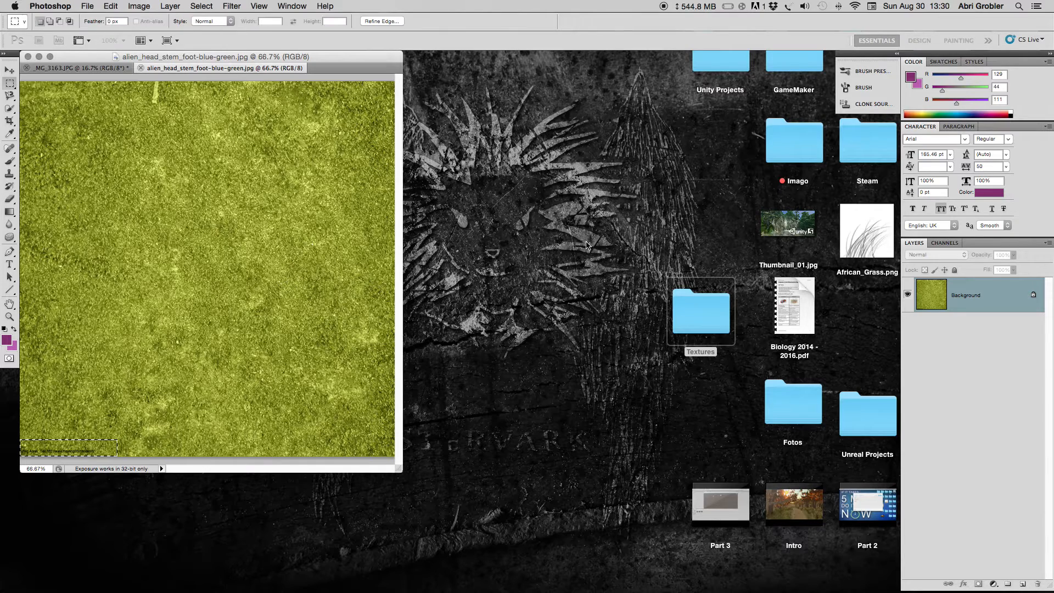
key(super+d)
Step: Start saving the texture under the desktop's Unity Projects folder, in TerrainTutorial/Assets/T & M
click(88, 6)
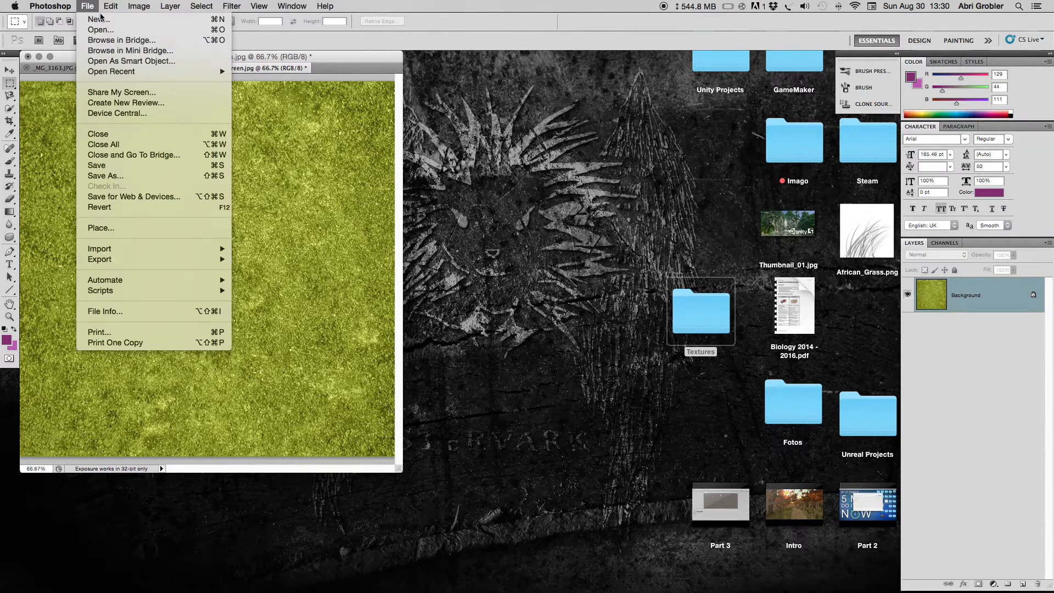
click(96, 173)
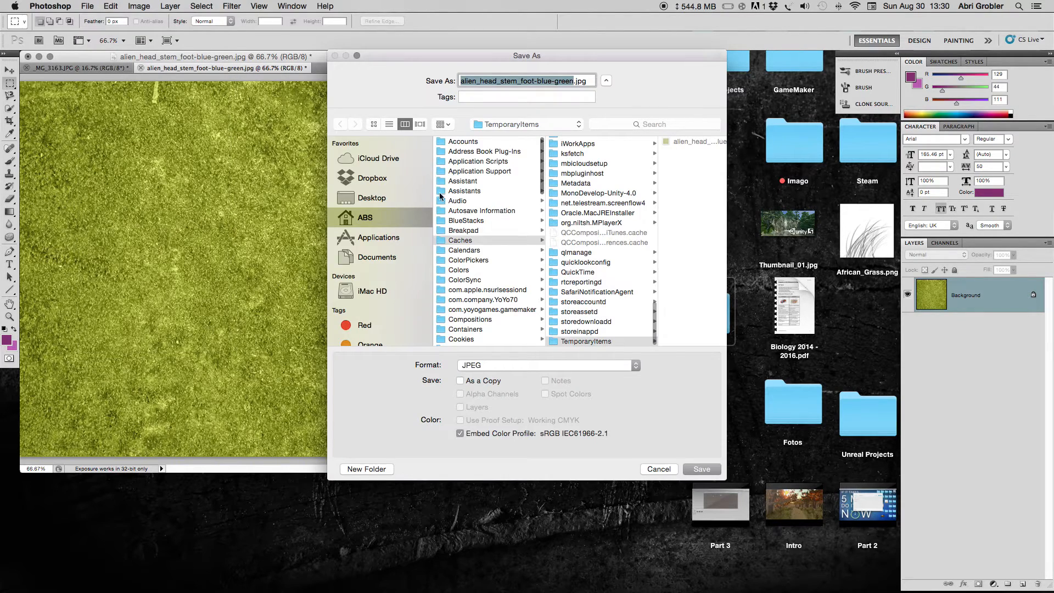
click(372, 203)
scroll(472, 247, down, 3)
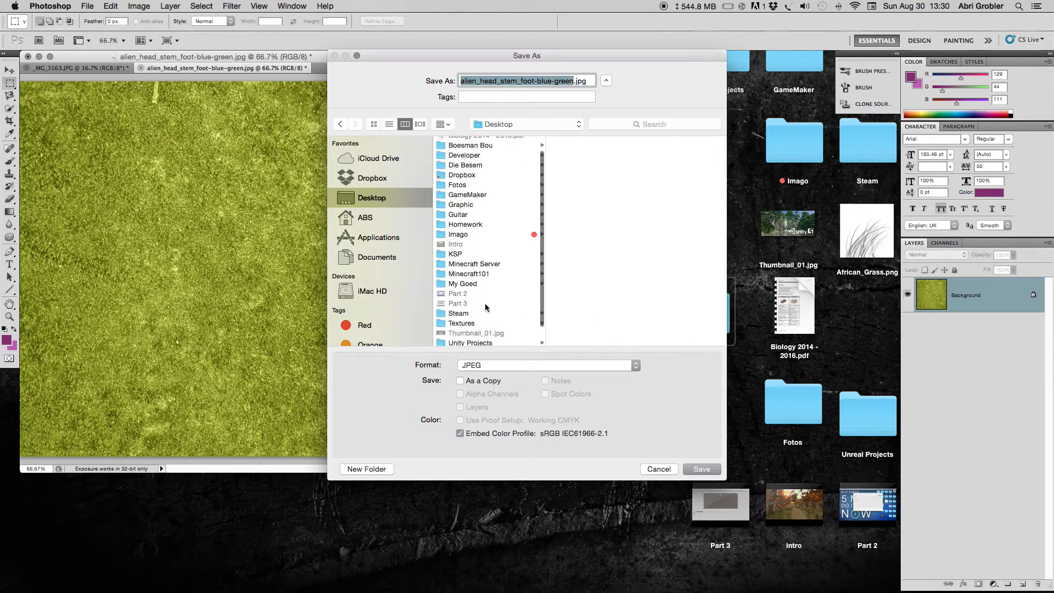
click(471, 322)
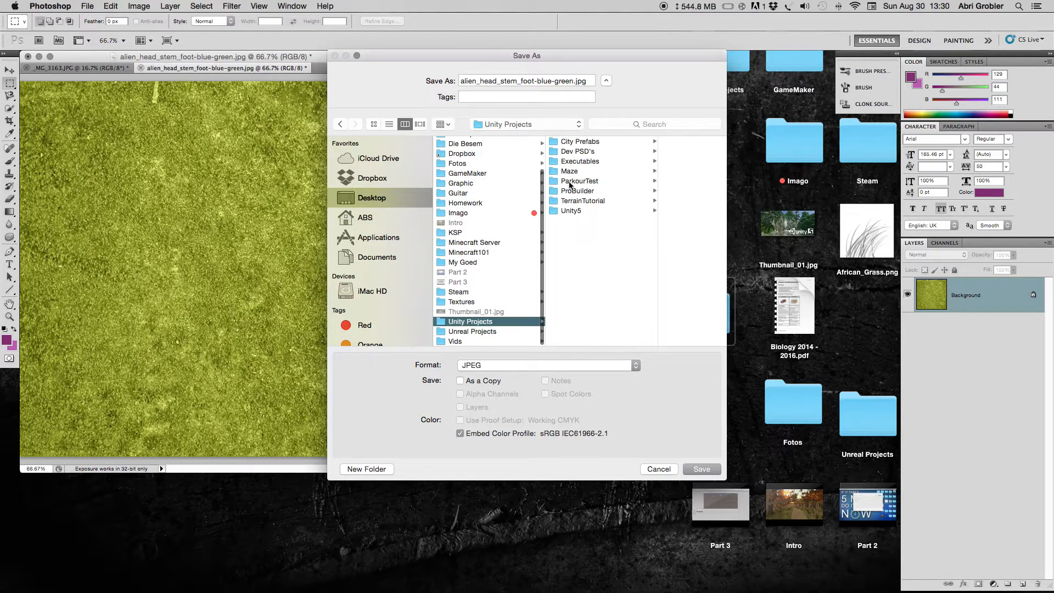
click(582, 210)
click(580, 201)
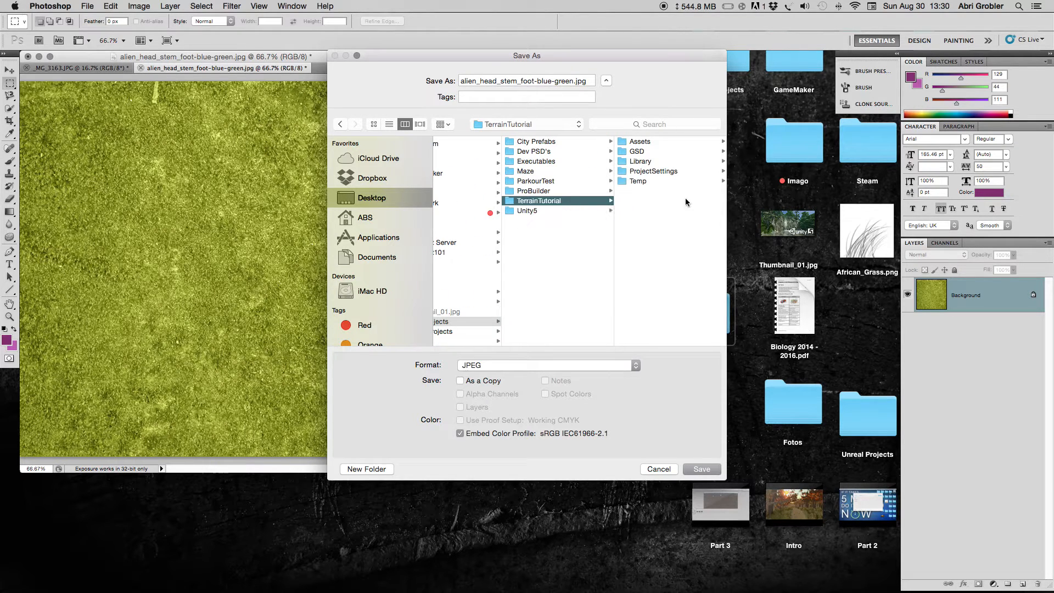
click(640, 141)
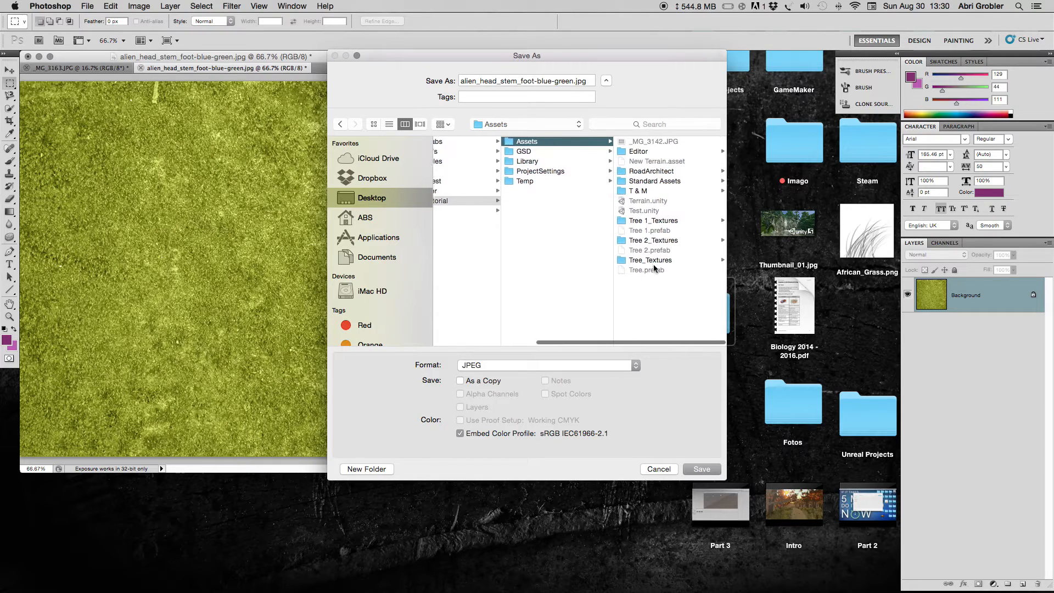
click(639, 190)
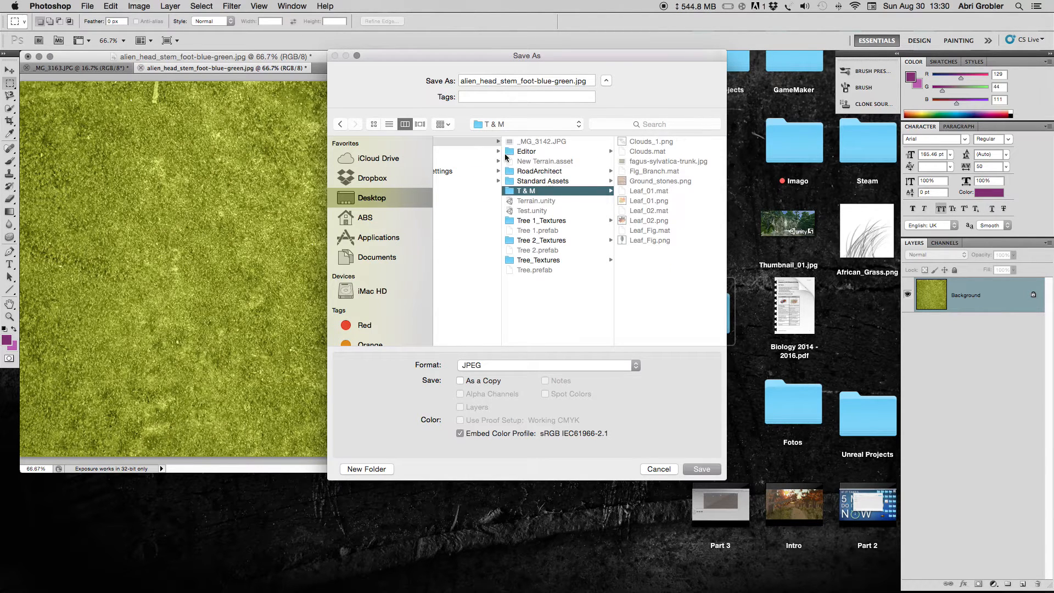
Step: Save the texture in PNG format with interlace set to None
click(526, 364)
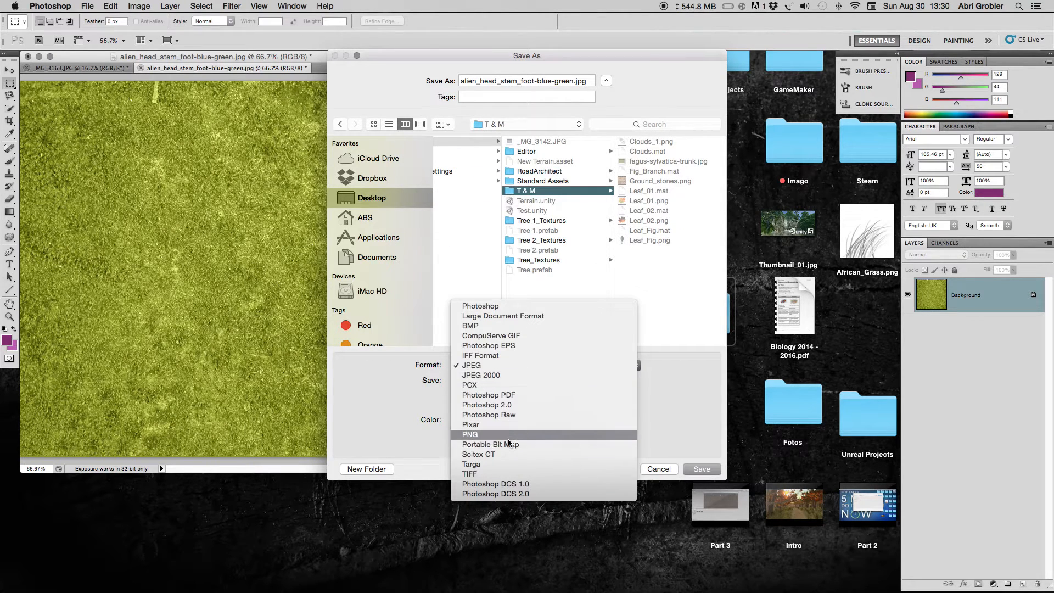
click(470, 387)
click(702, 469)
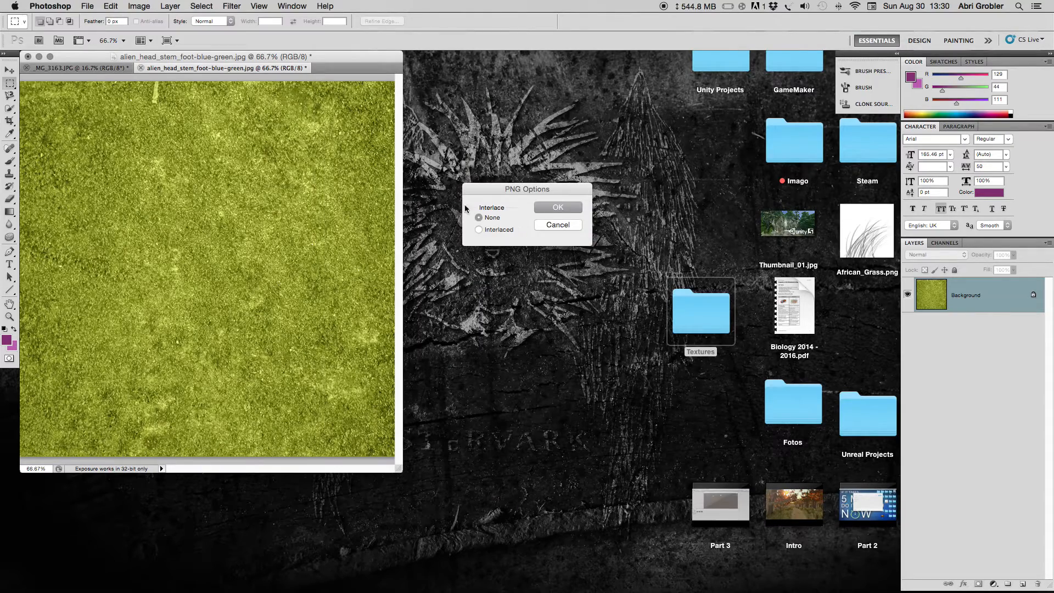
click(558, 208)
Step: Close the Safari window and move the desktop holding Photoshop directly before the Unity desktop
key(super+Tab)
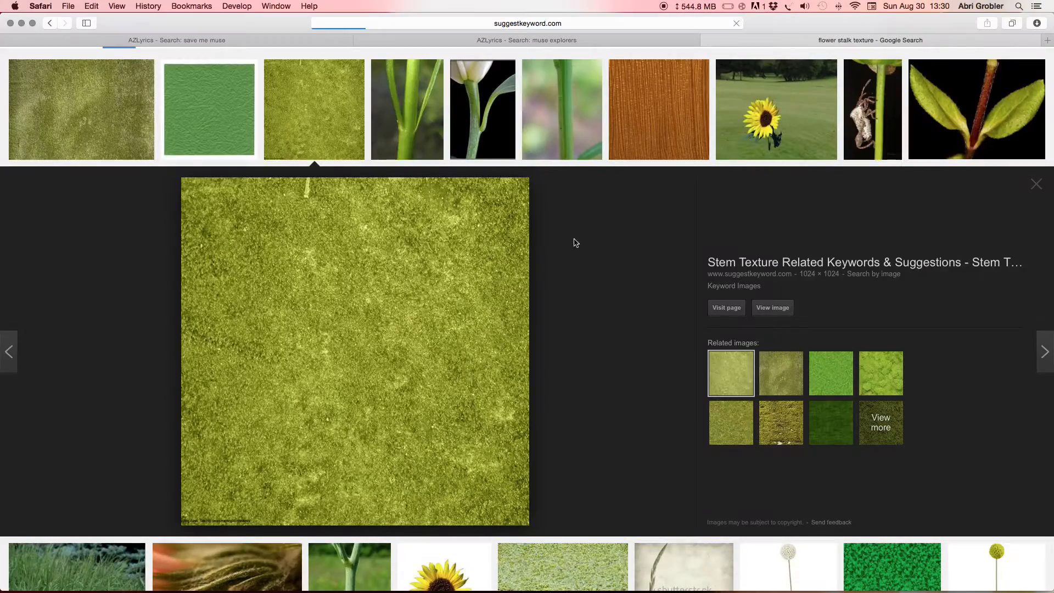
click(9, 23)
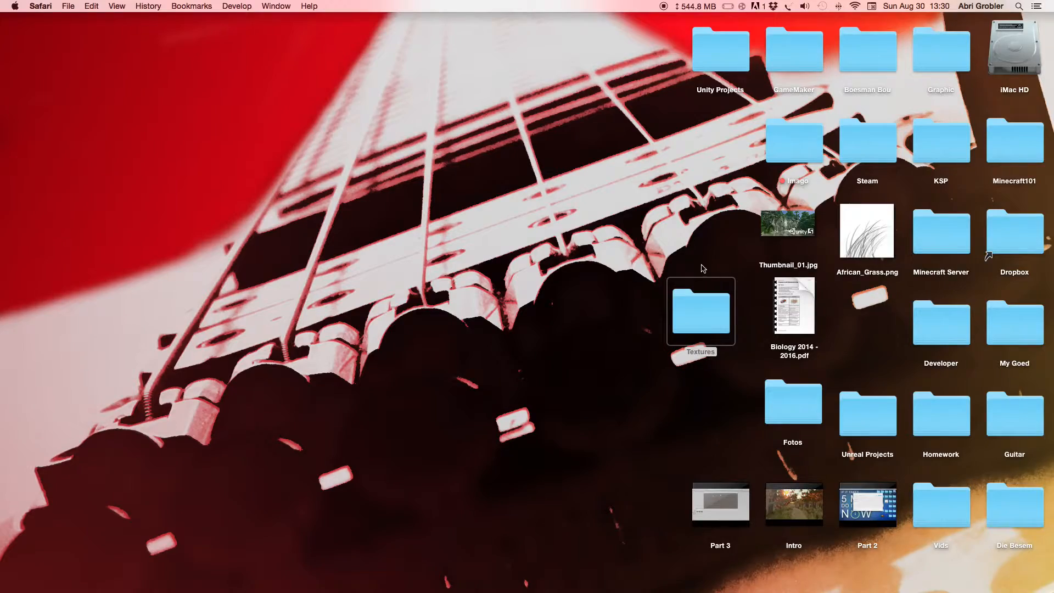
key(super+Tab)
key(ctrl+Up)
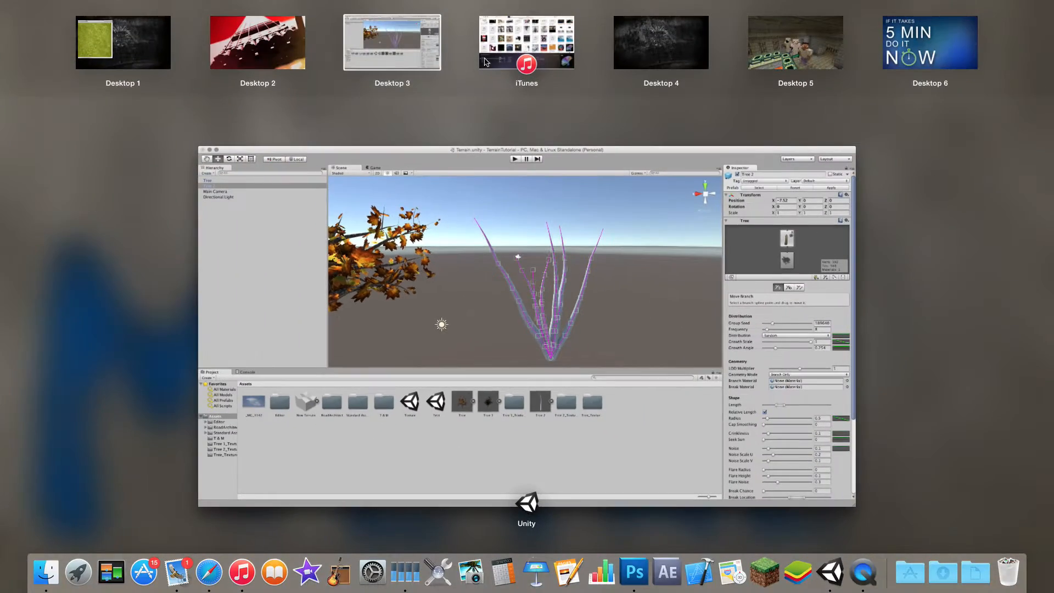
drag(112, 44, 300, 45)
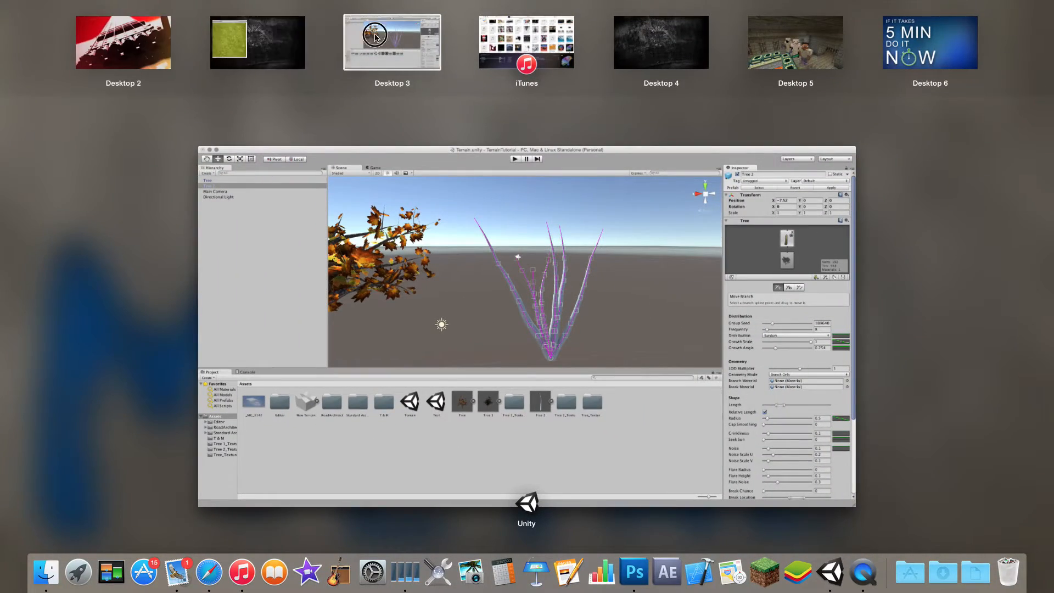
Step: Switch to the desktop that holds the Unity project
click(375, 35)
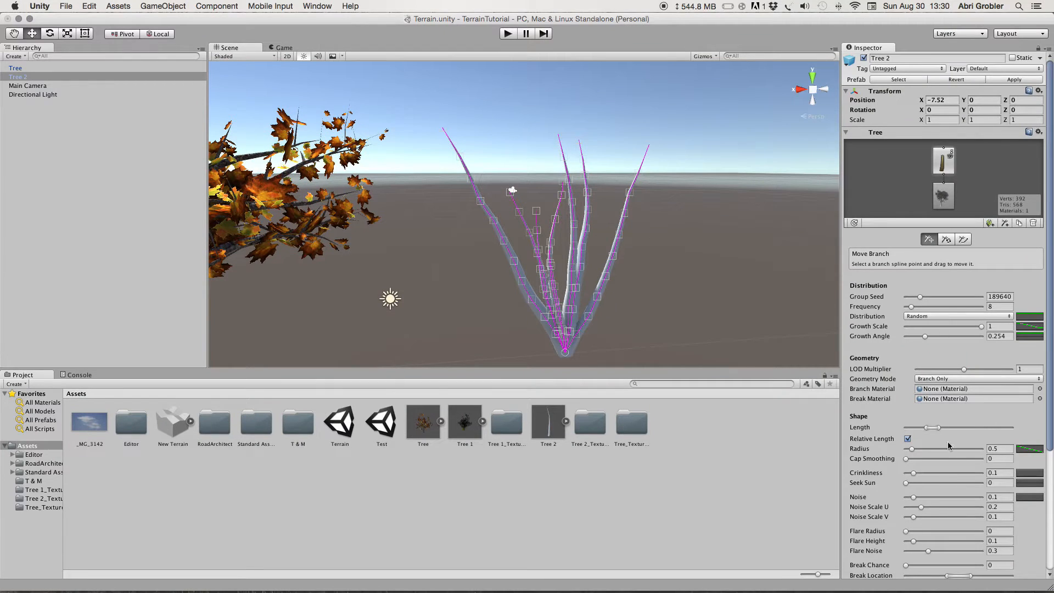
click(1041, 389)
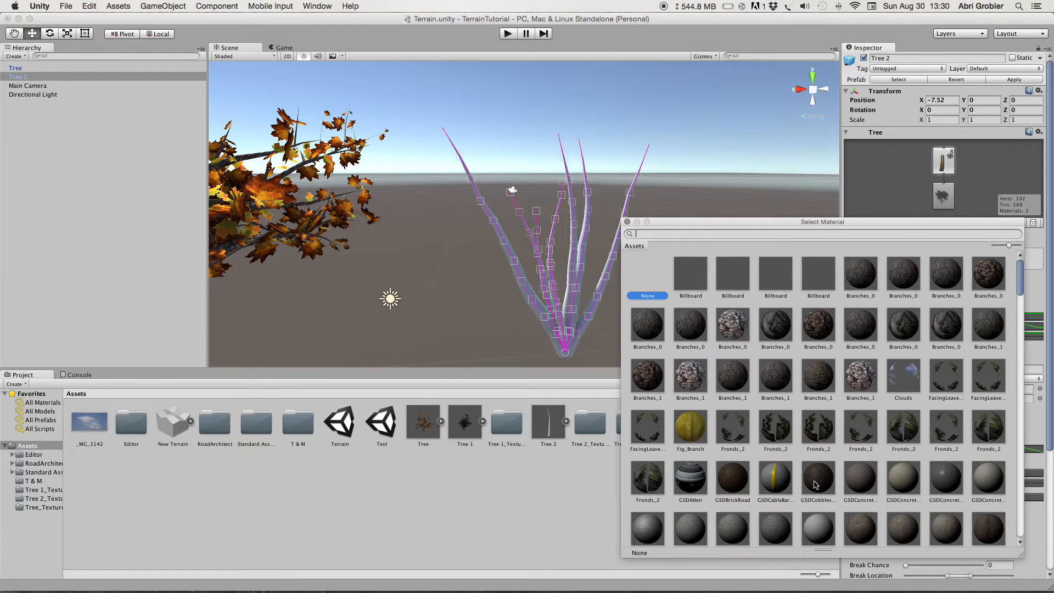
scroll(730, 450, down, 2)
click(459, 501)
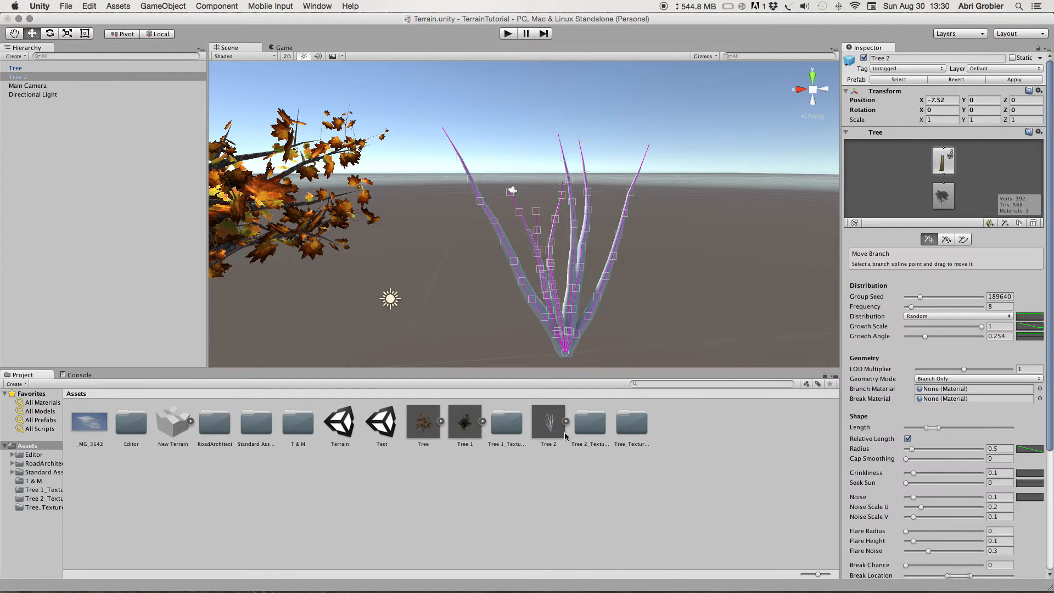
Step: Create a new material named Stem in the project's T & M folder
double_click(298, 425)
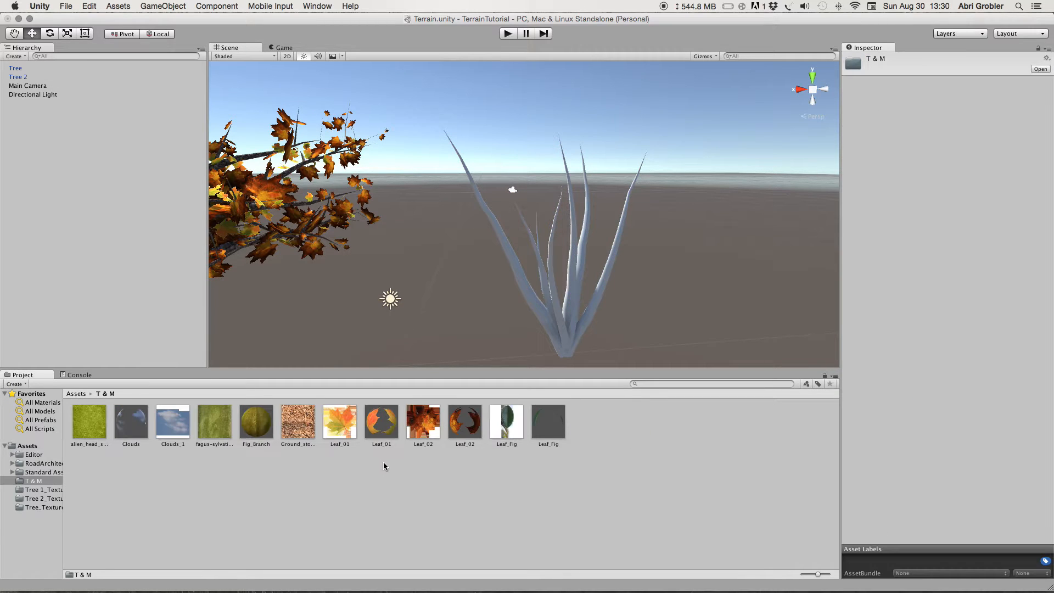
click(82, 428)
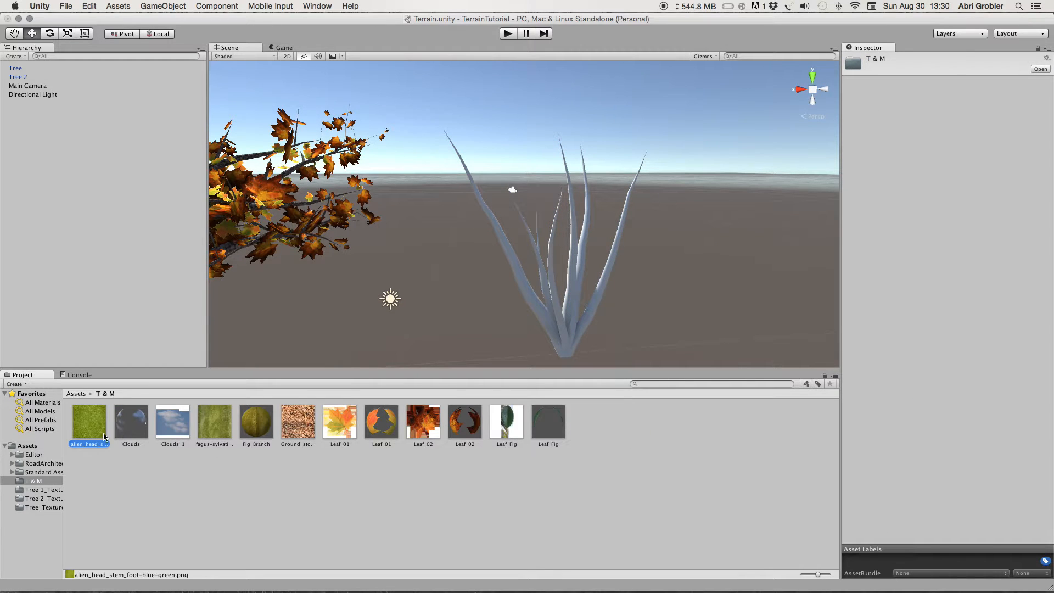
right_click(174, 407)
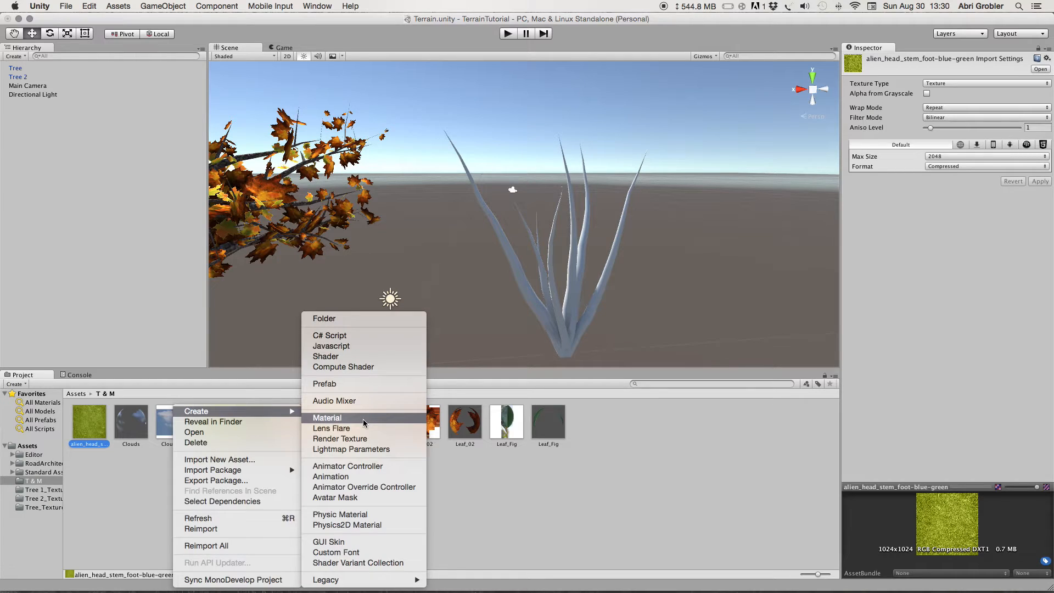
click(328, 418)
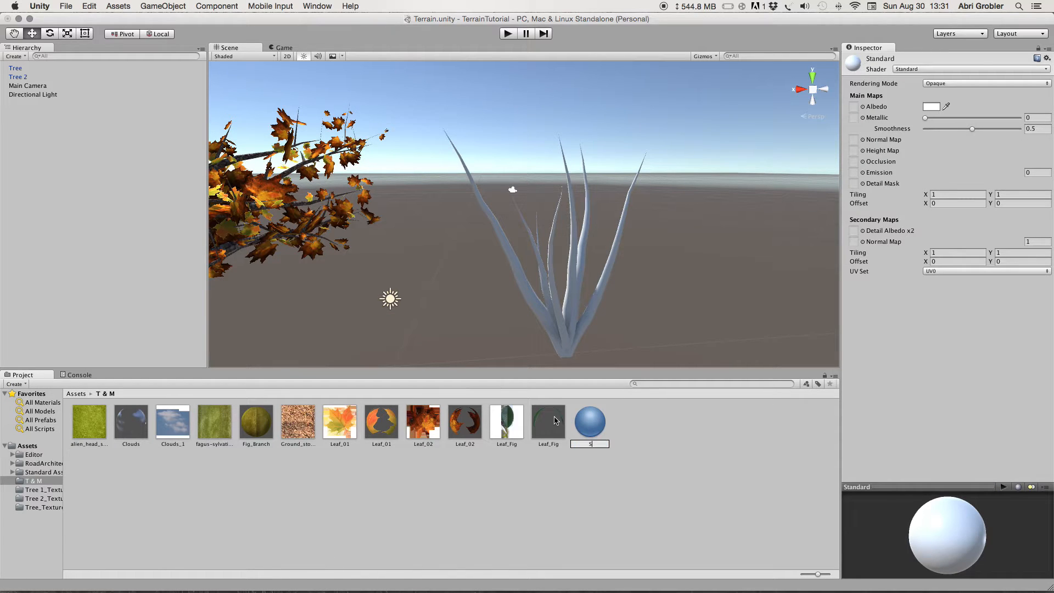
key(Return)
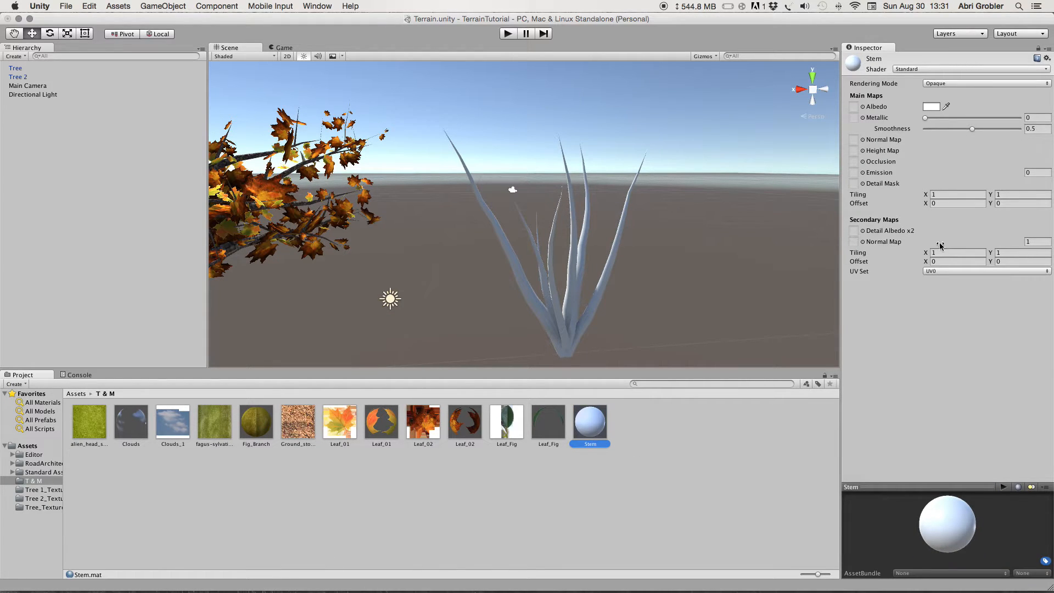
Step: Set the Stem material's shader to Legacy Shaders/Bumped Diffuse and use the alien_head_stem_foot-blue-green texture as its base
click(937, 69)
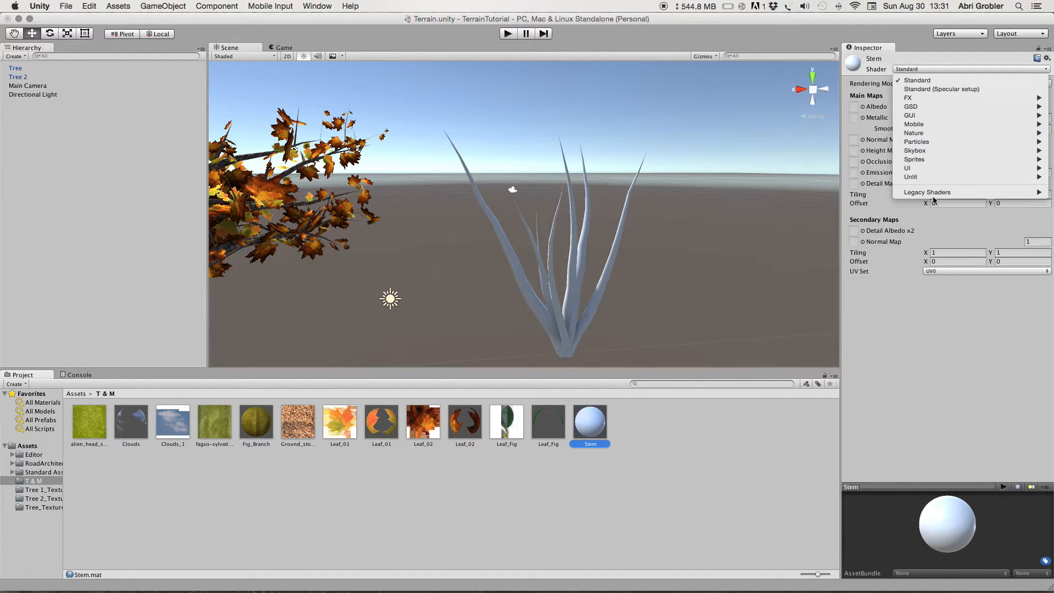
mouse_move(922, 192)
click(873, 192)
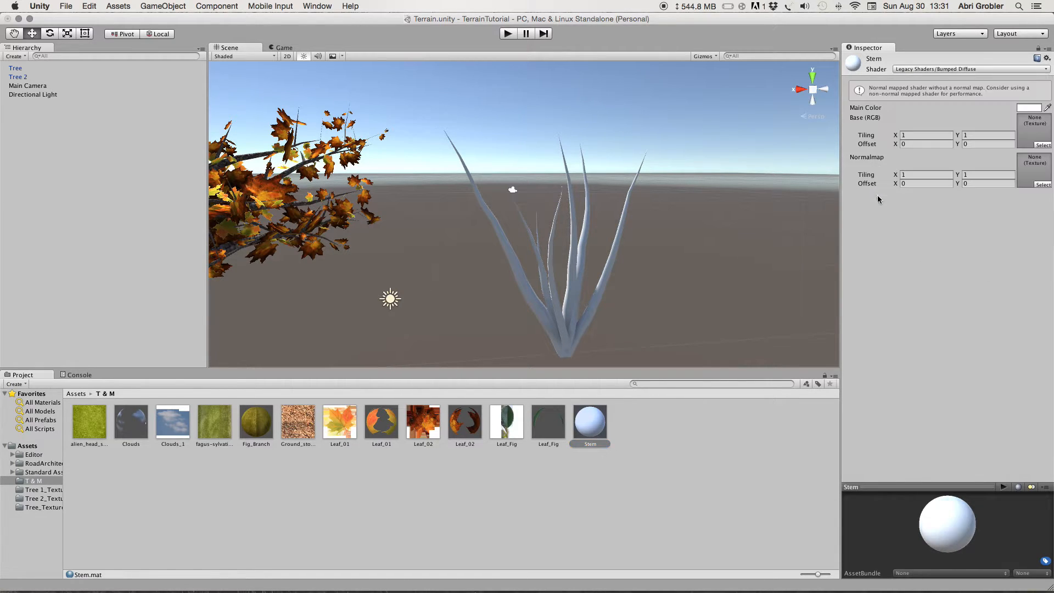
click(1044, 146)
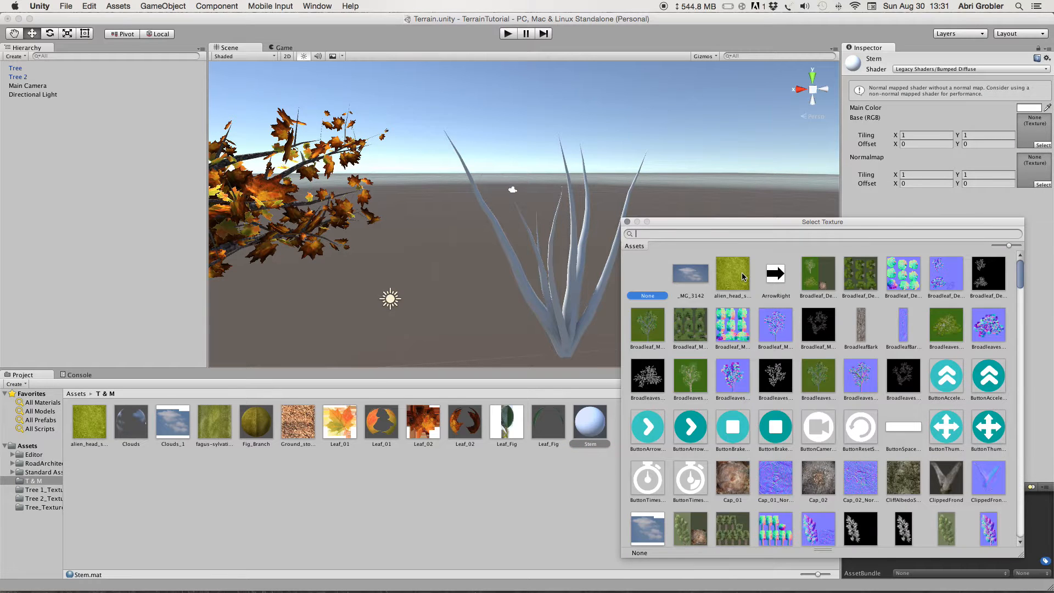
click(734, 272)
click(627, 222)
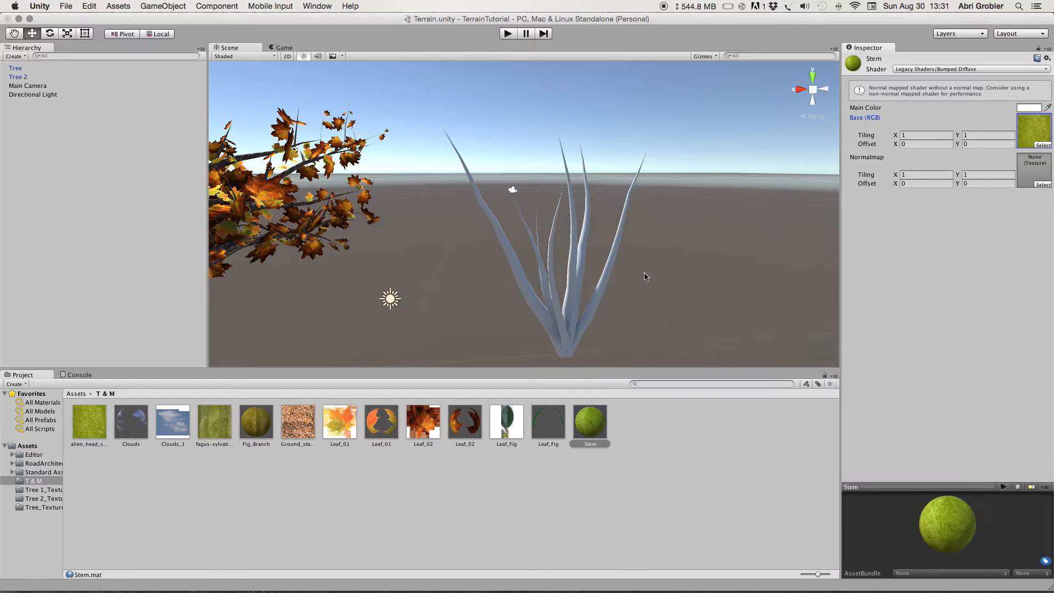
Step: Assign the Stem material as the branch material of Tree 2's branch group
click(565, 333)
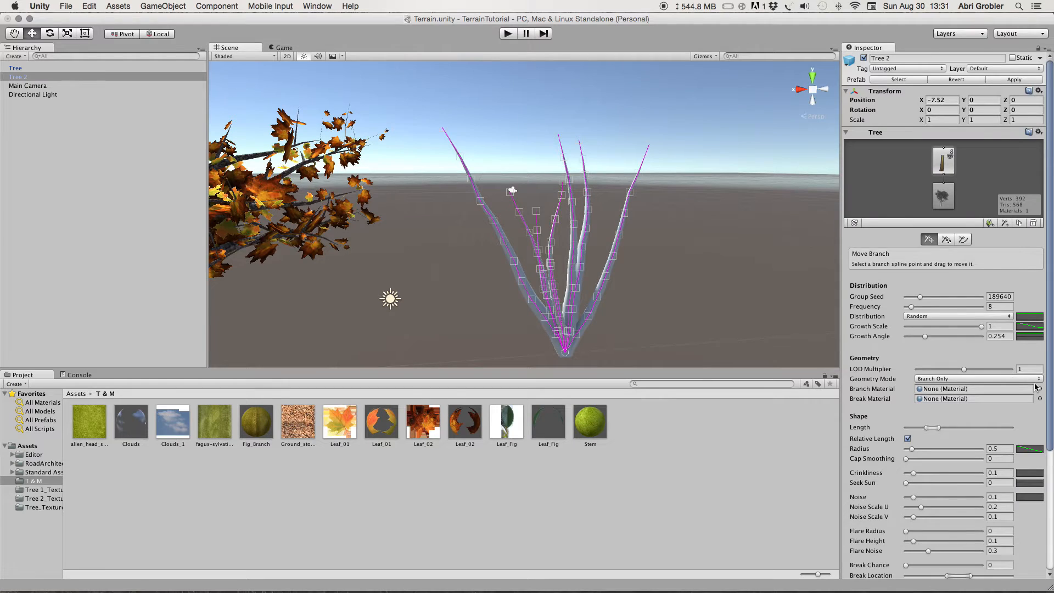
click(1039, 389)
text(ste)
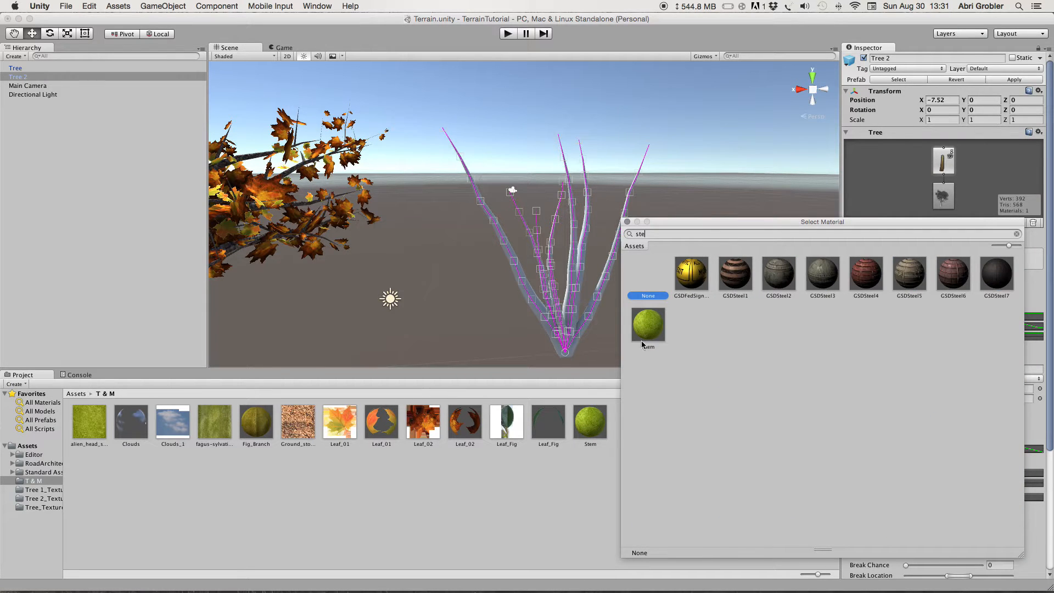
click(644, 344)
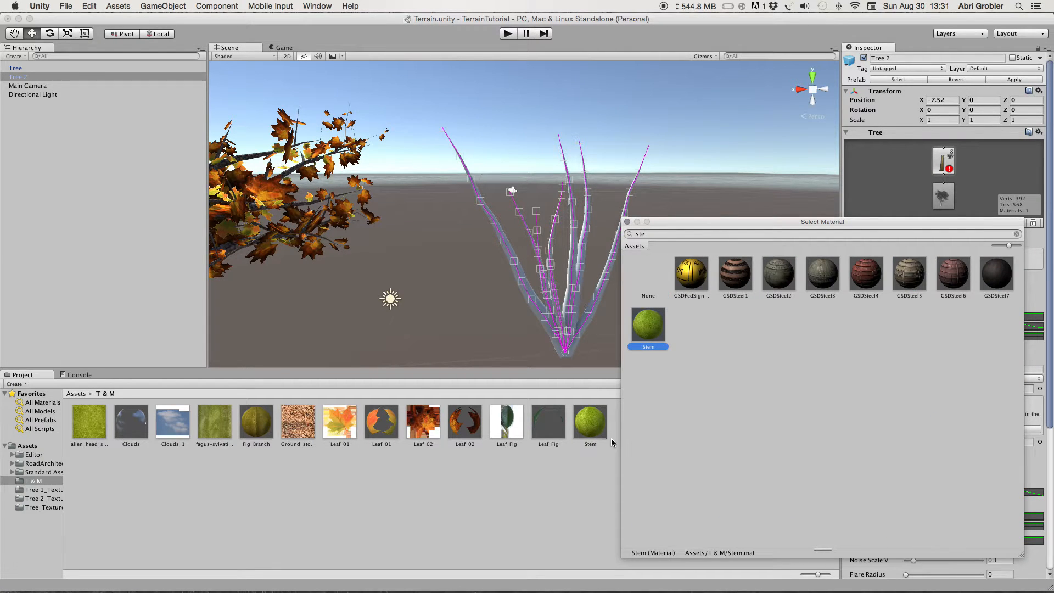
key(Return)
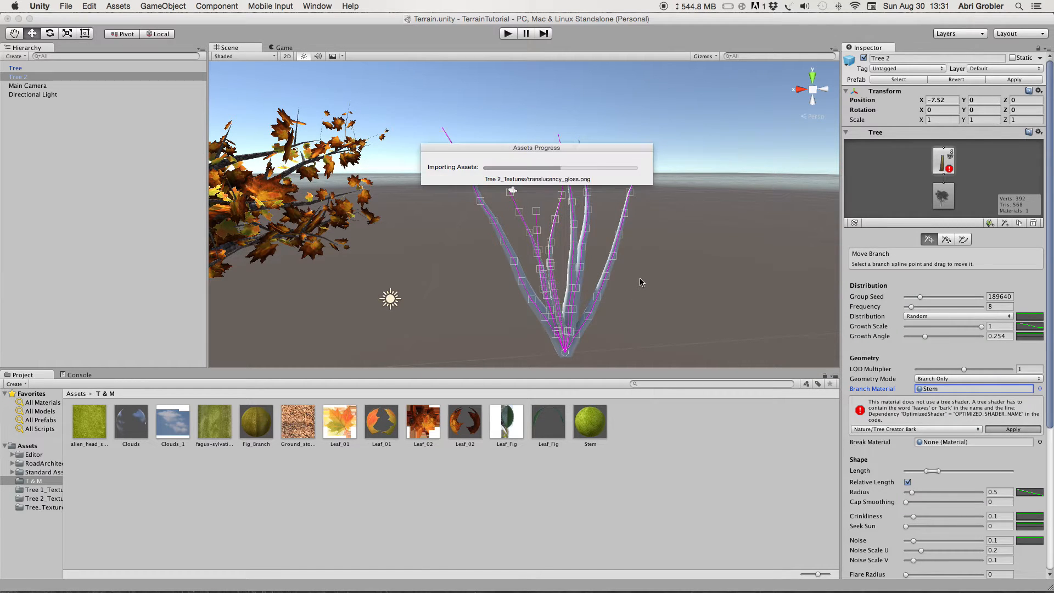
right_drag(655, 269, 573, 309)
scroll(644, 295, up, 4)
click(644, 295)
scroll(638, 254, up, 4)
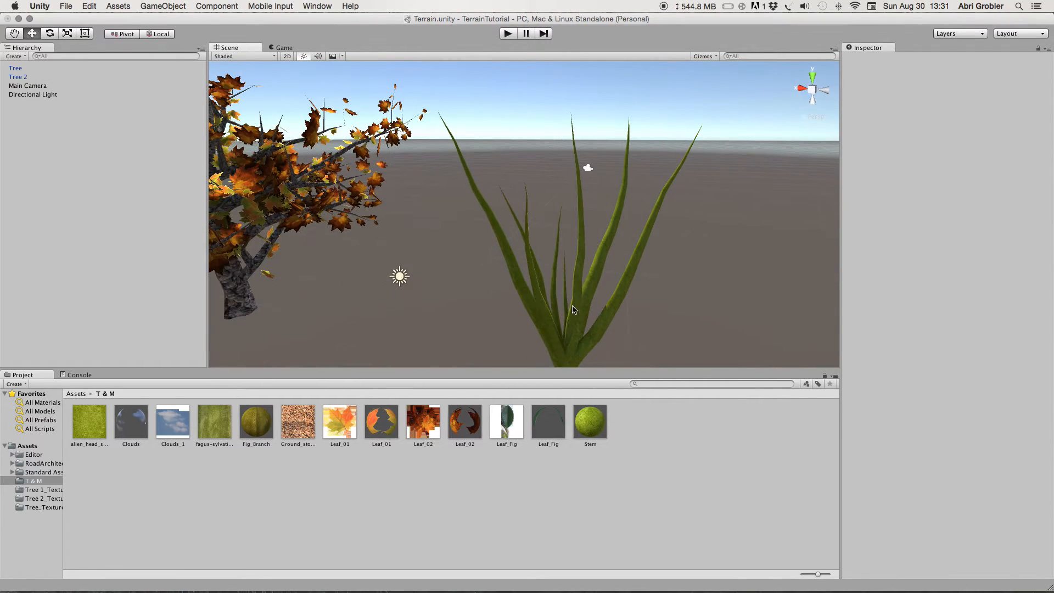
click(582, 309)
right_drag(708, 285, 757, 285)
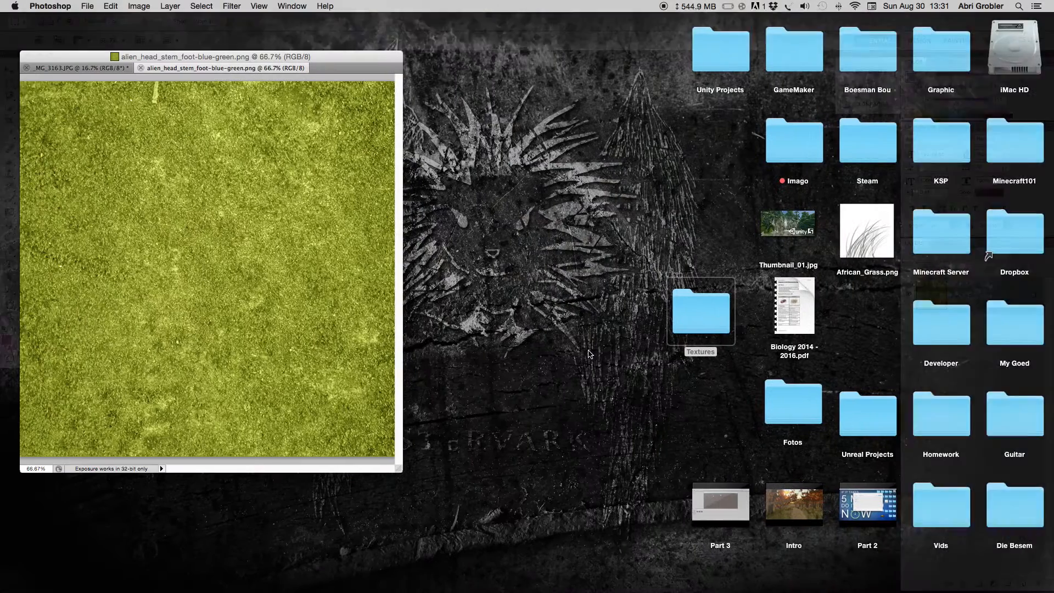
Step: Switch to Photoshop and create a new document named Leaf_Flower with the Texture preset, 540 by 540 pixels
click(84, 68)
click(88, 6)
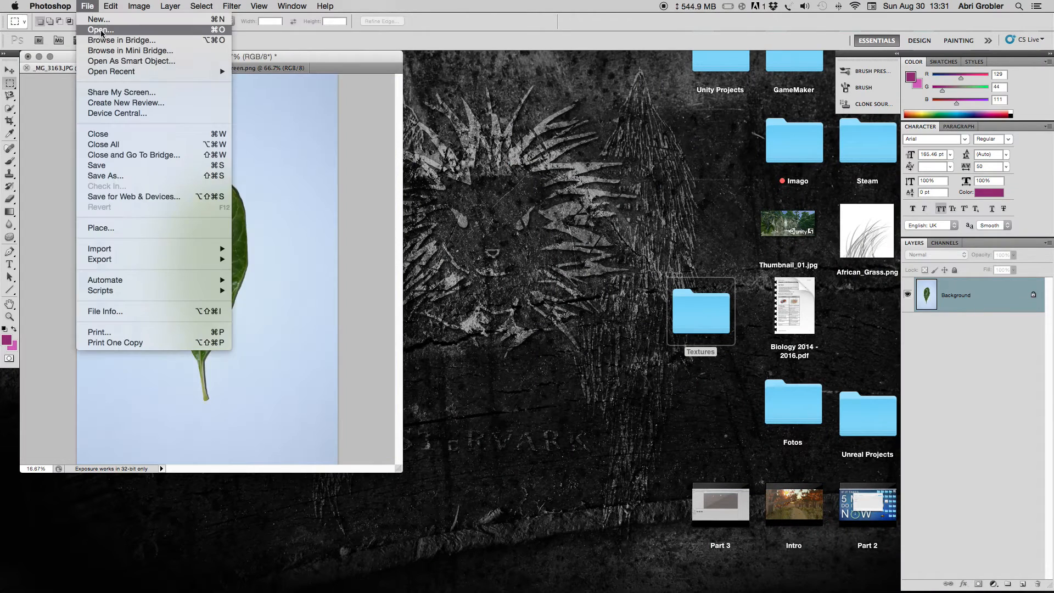
click(360, 215)
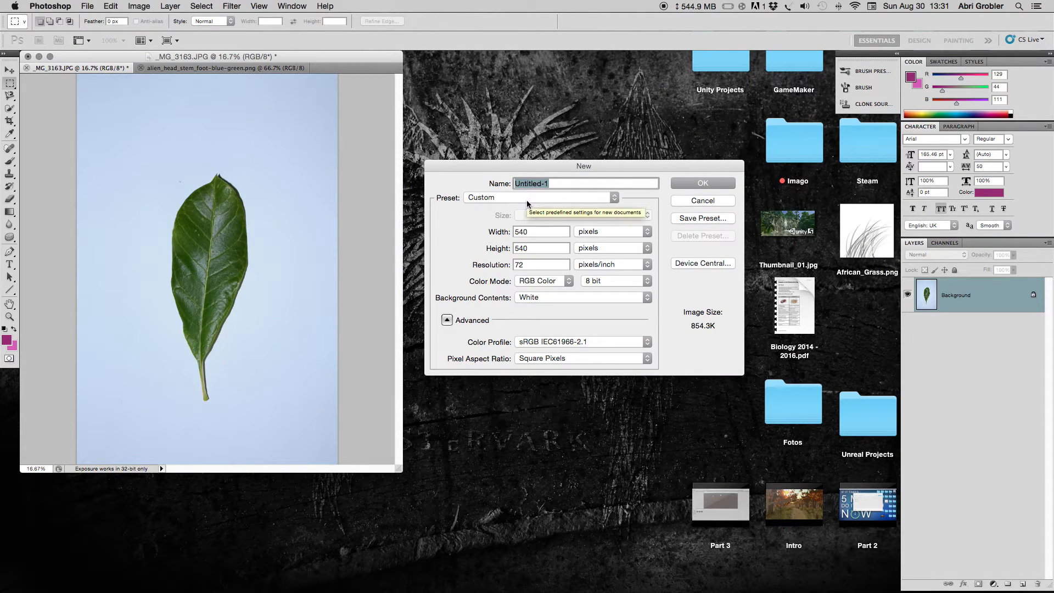
click(528, 201)
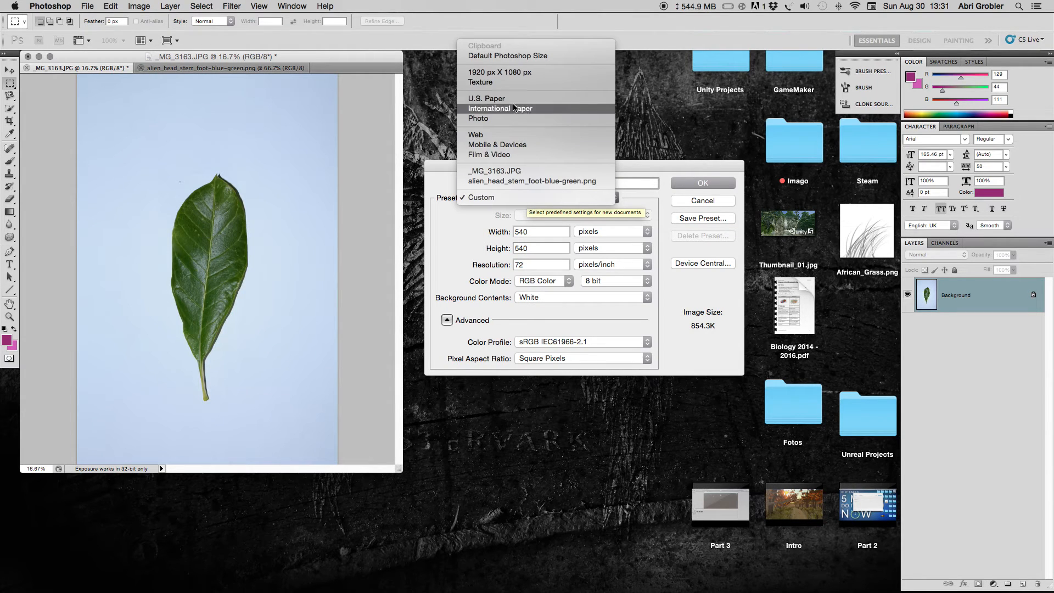
click(511, 82)
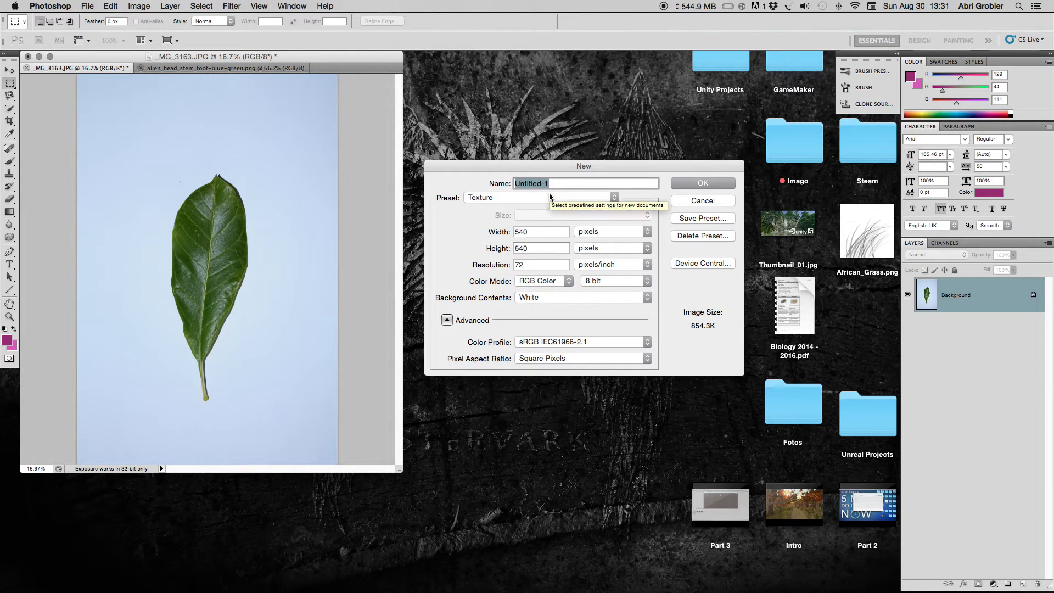
text(Leaf_Flower)
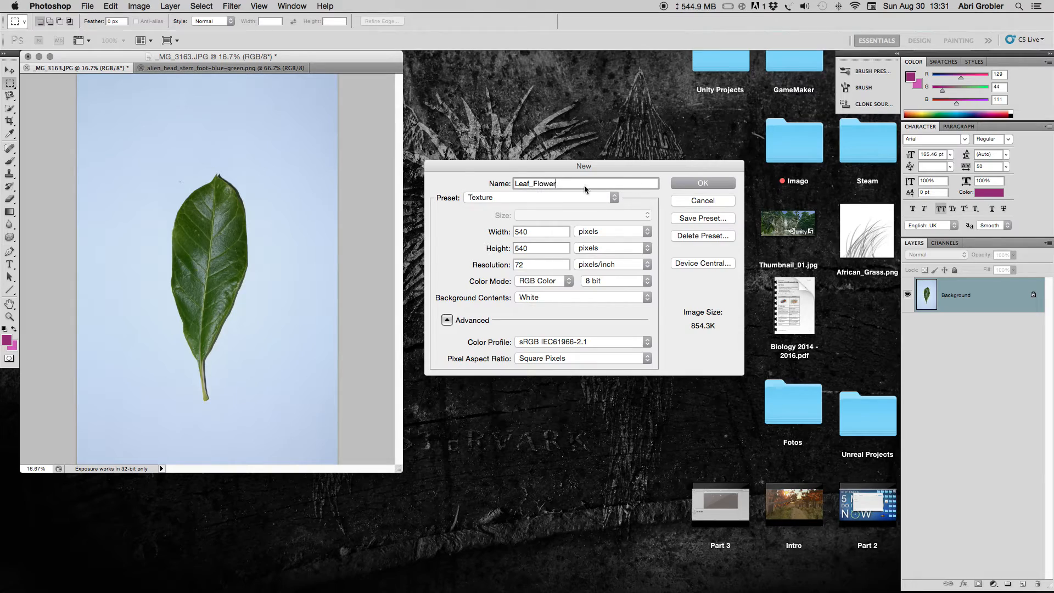
click(675, 185)
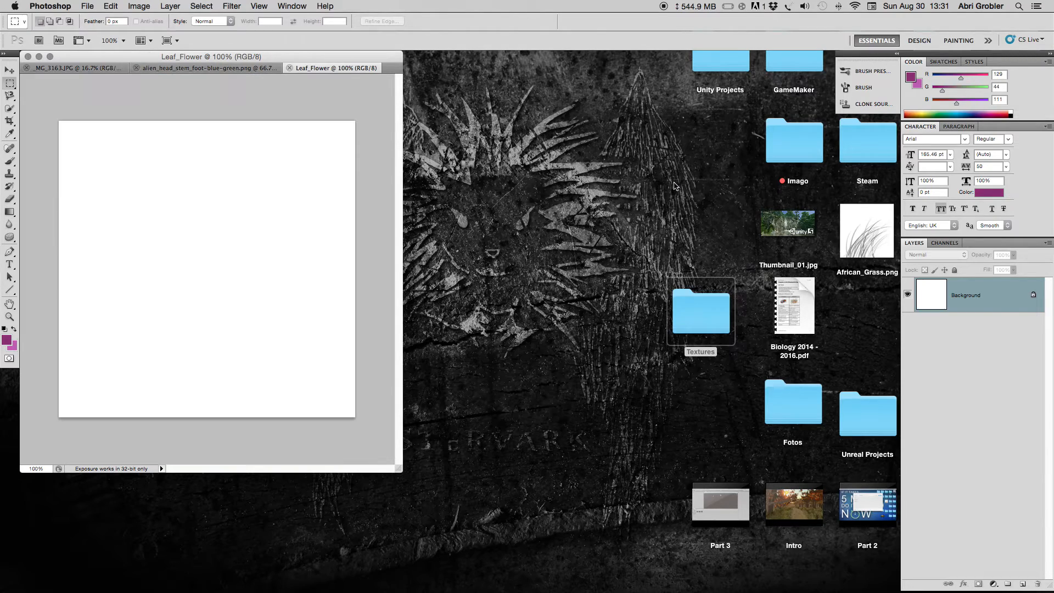
Step: Select the leaf and its stalk in _MG_3163.JPG with the Quick Selection tool, using a smaller brush to trim the shadow from the edges
click(113, 68)
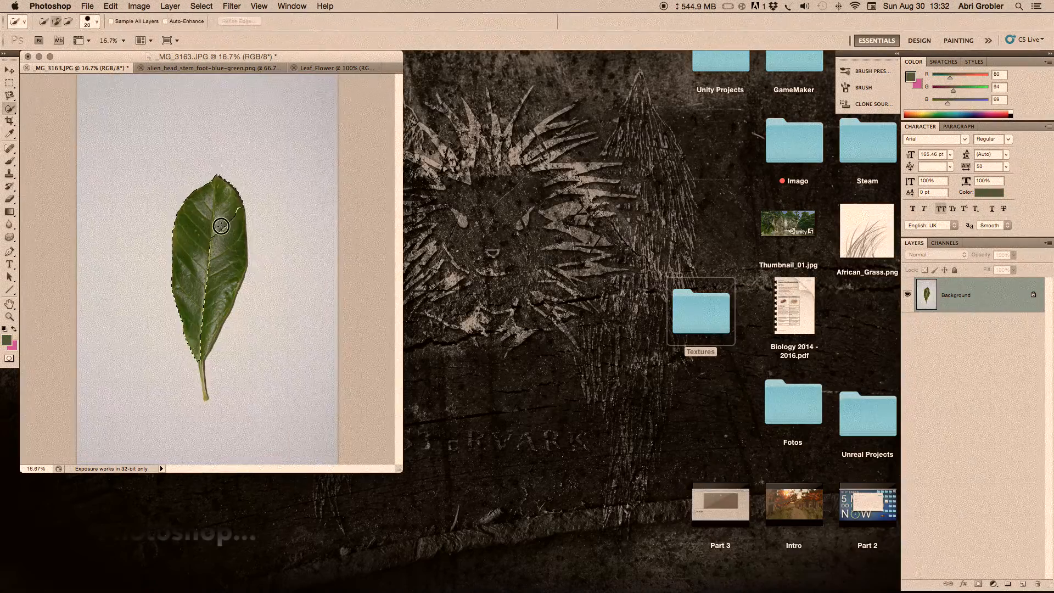
alt+scroll(245, 211, up, 8)
key(bracketleft)
key(bracketleft)
key(bracketleft)
key(bracketleft)
key(bracketleft)
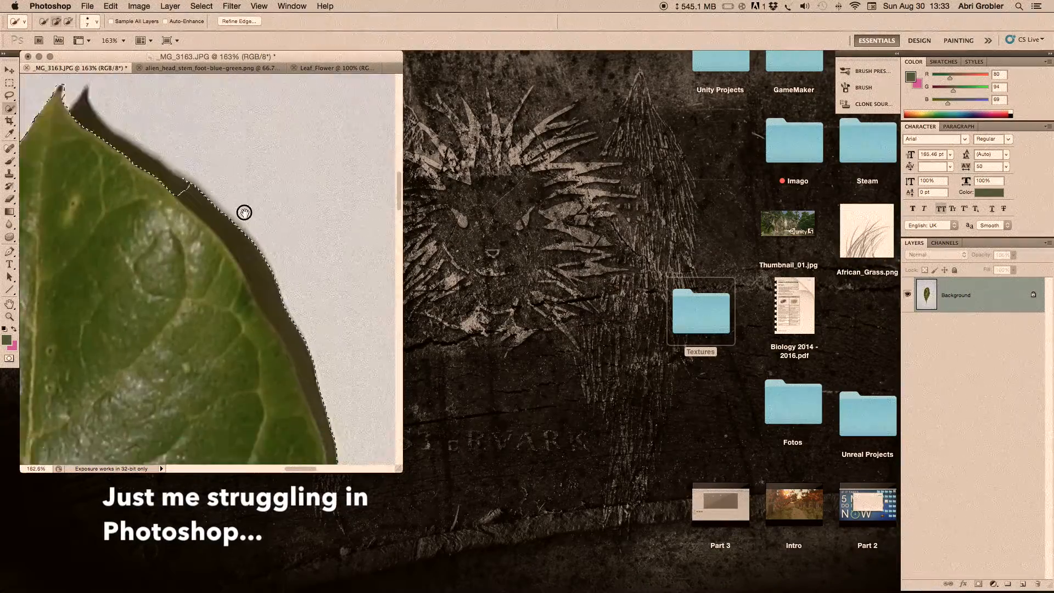
scroll(216, 308, down, 10)
scroll(294, 167, down, 10)
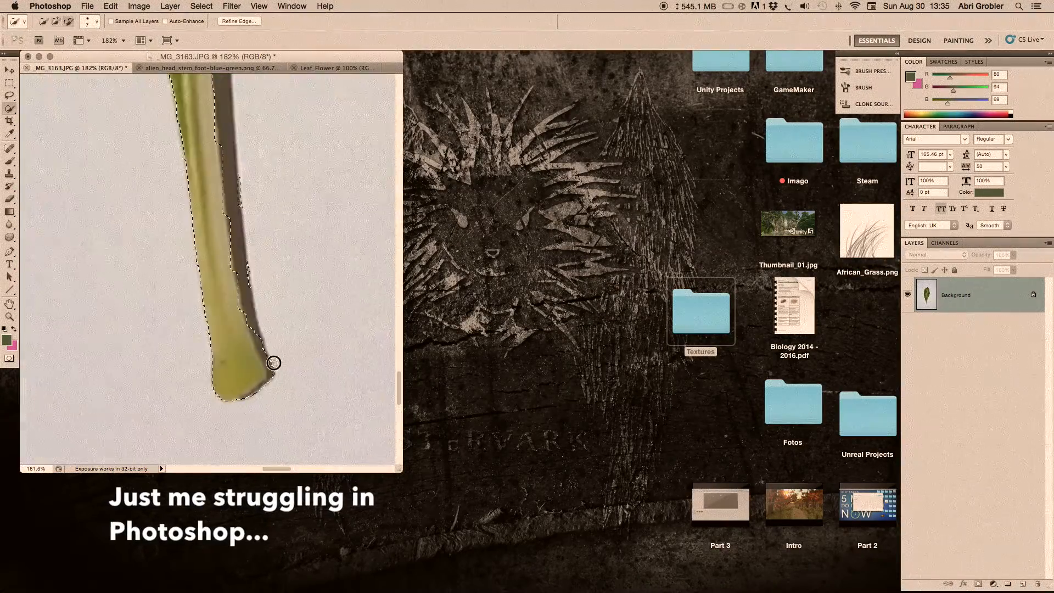
Step: Copy the selected leaf into the Leaf_Flower document, fit it with Free Transform, and save the texture for the T & M folder
key(super+c)
click(337, 68)
key(super+v)
key(super+t)
key(Return)
key(e)
click(88, 6)
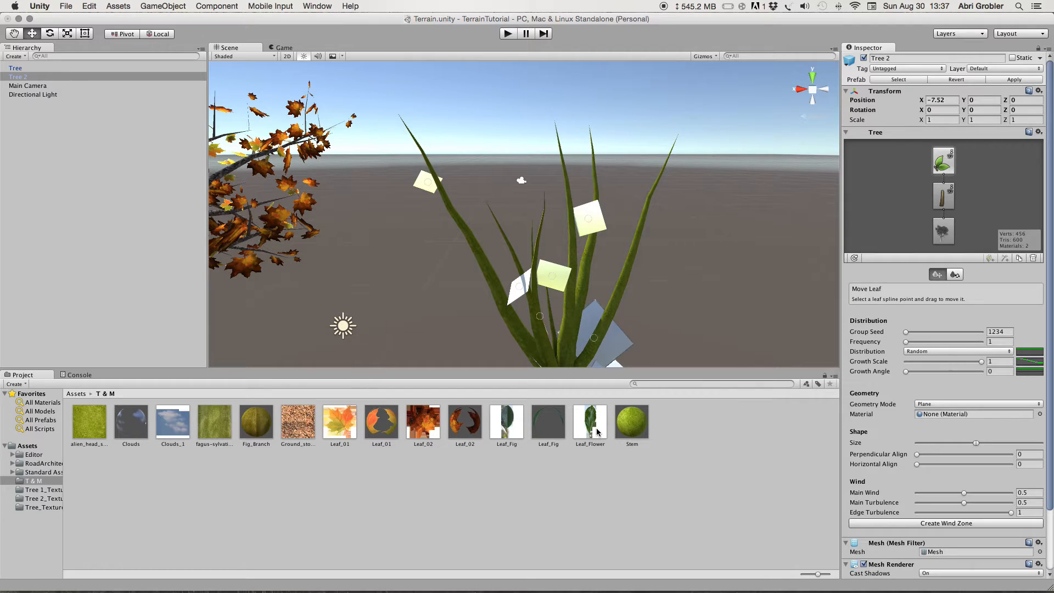
Step: Create a new material named Leaf_Flower in Unity's T & M folder
right_click(380, 422)
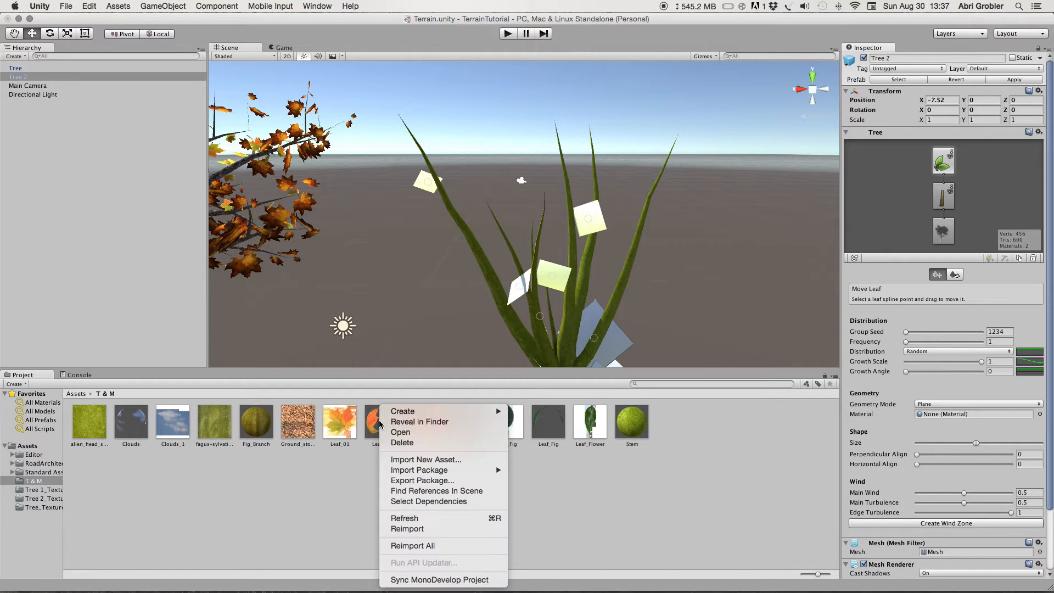
click(419, 438)
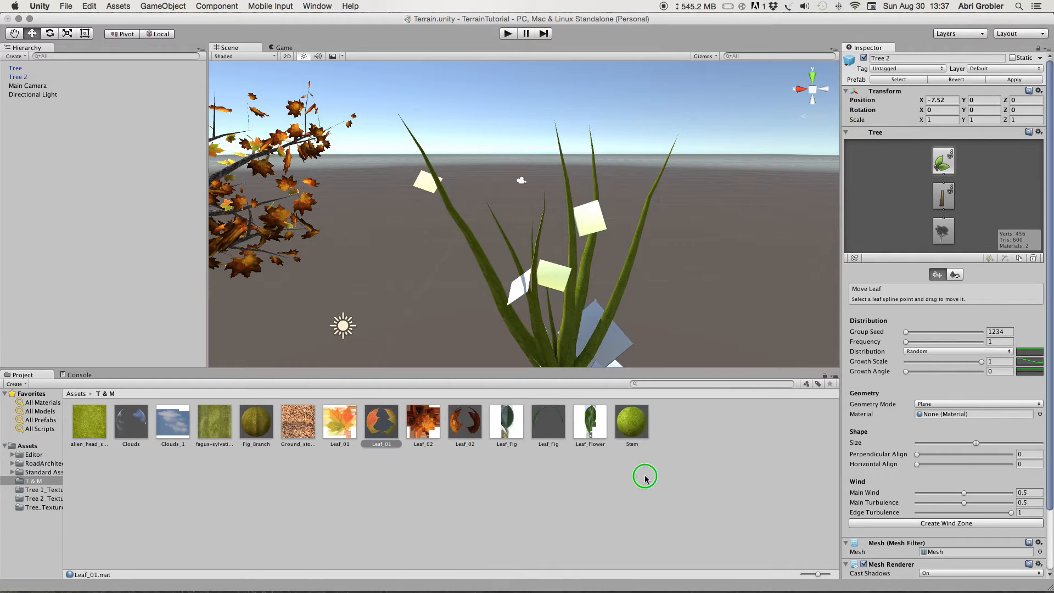
right_click(645, 476)
mouse_move(677, 410)
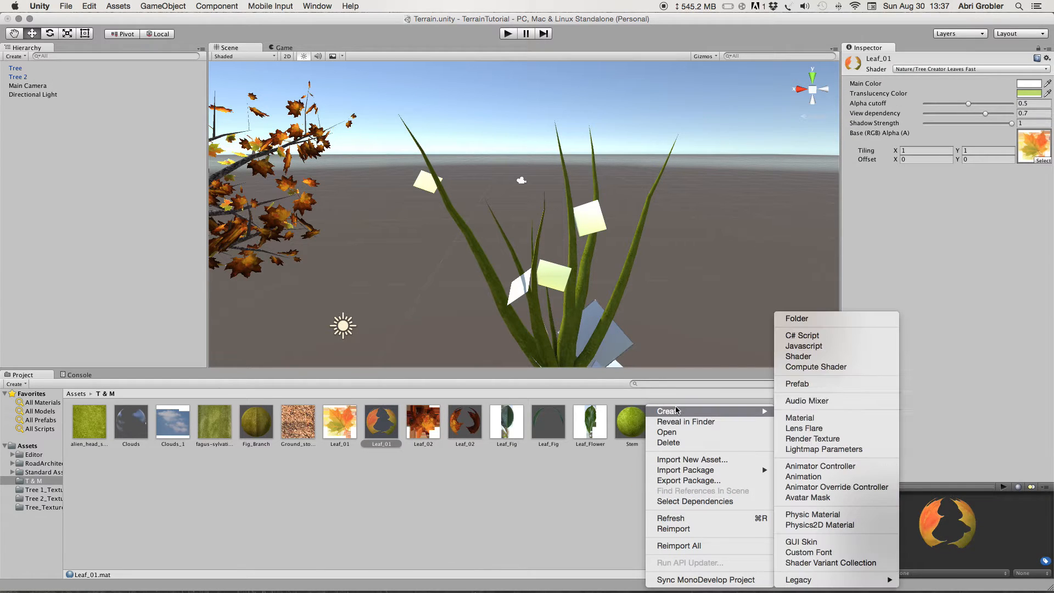
click(835, 416)
text(Leaf_Flowe)
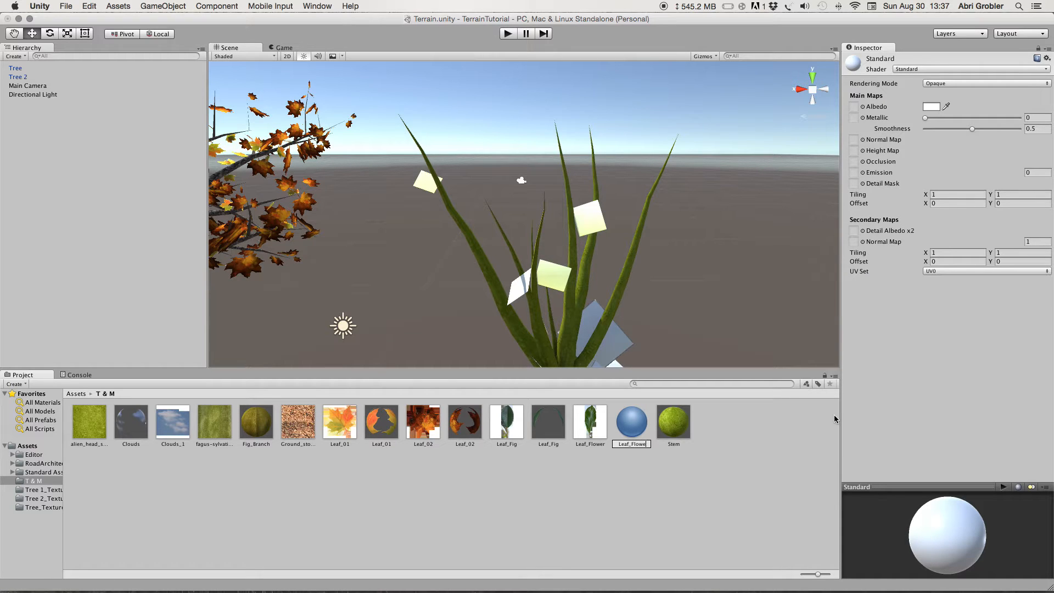
text(r)
key(Return)
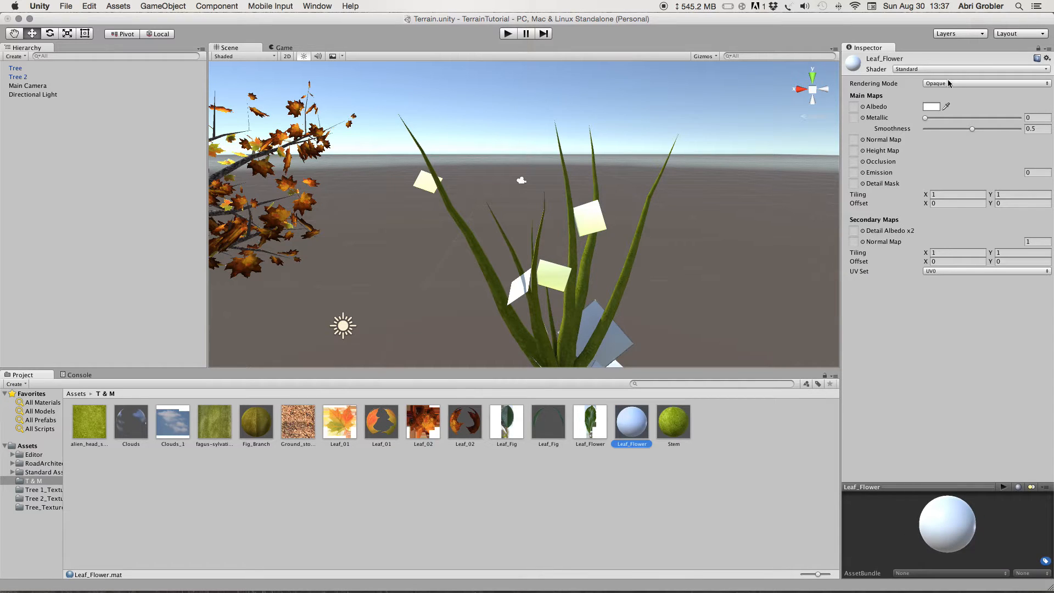
Step: Set the Leaf_Flower material's shader to Legacy Shaders/Transparent/Bumped Diffuse
click(945, 70)
mouse_move(937, 192)
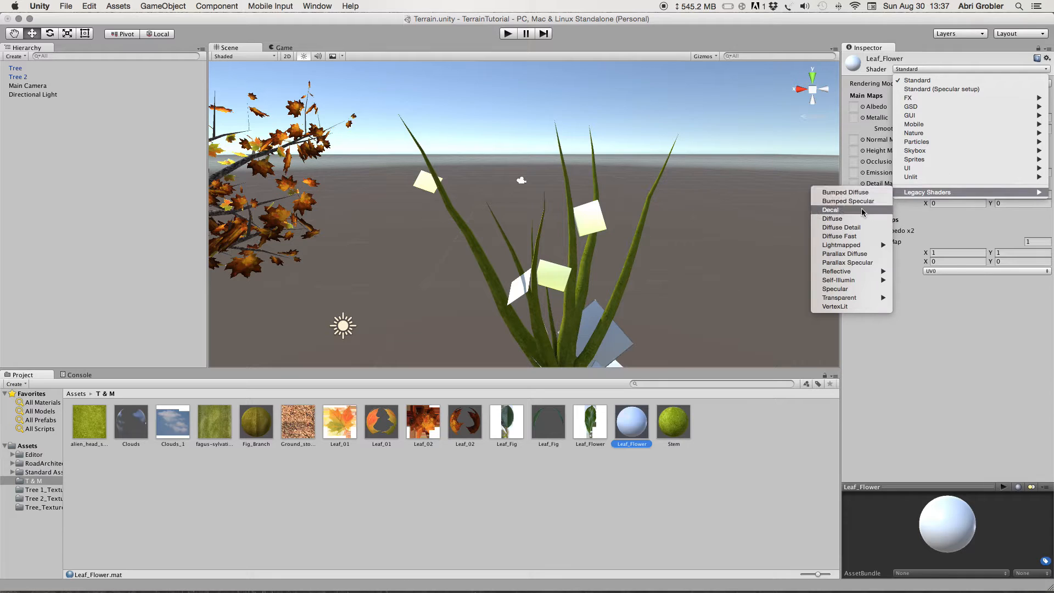
mouse_move(857, 297)
click(794, 300)
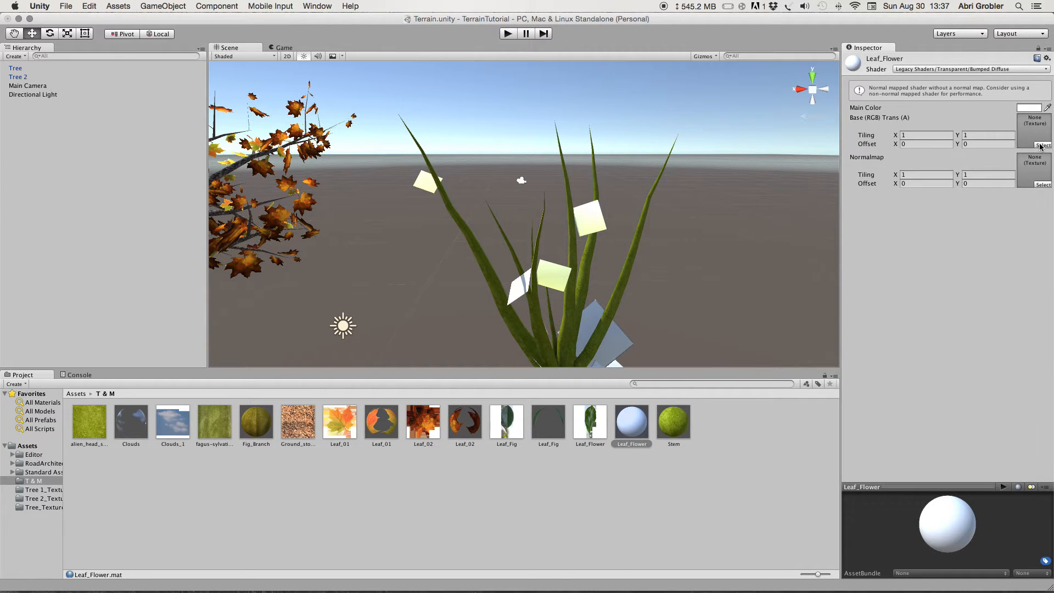
Step: Assign the Leaf_Flower texture as the Leaf_Flower material's base texture and rotate the material preview to check the leaf
click(1042, 146)
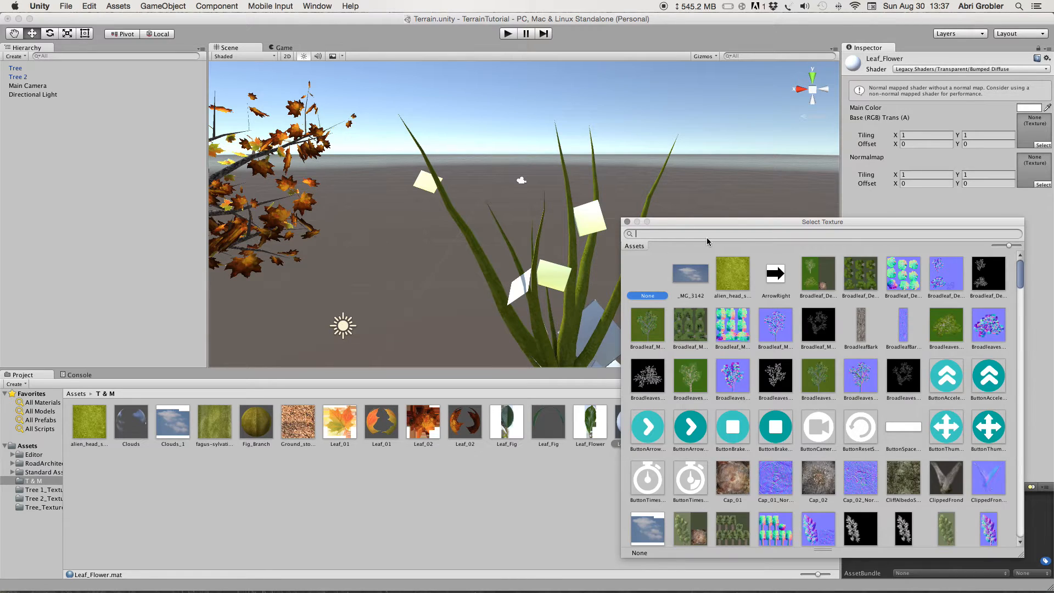
text(leaf)
click(946, 329)
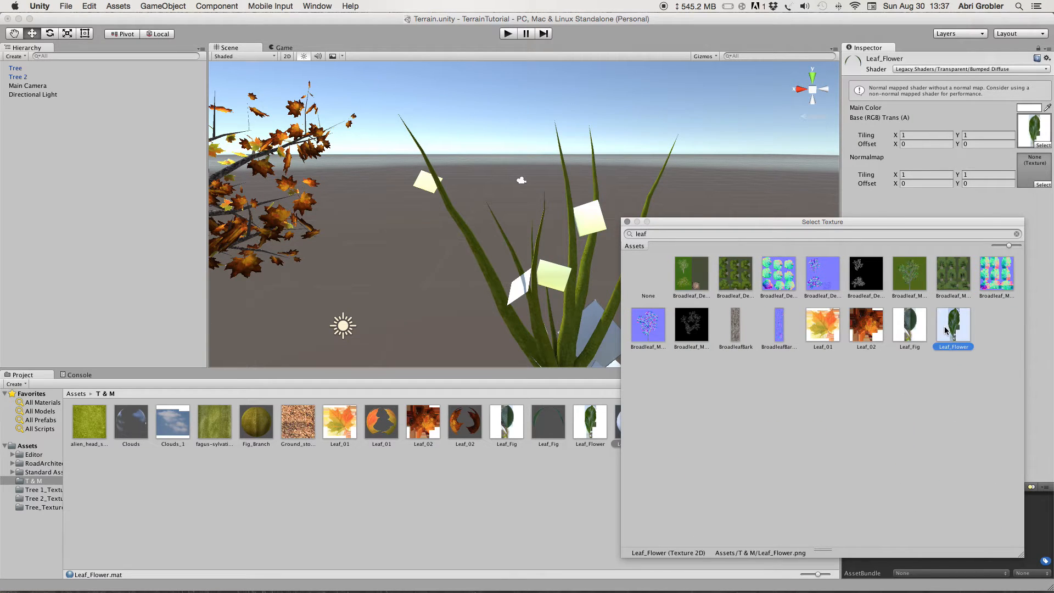
key(Return)
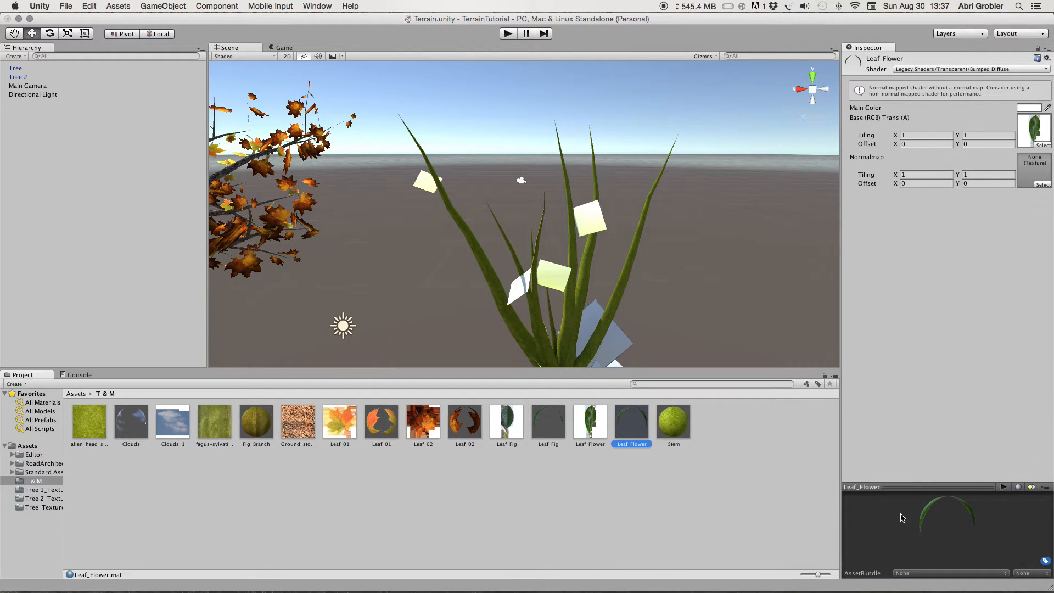
drag(904, 517, 845, 501)
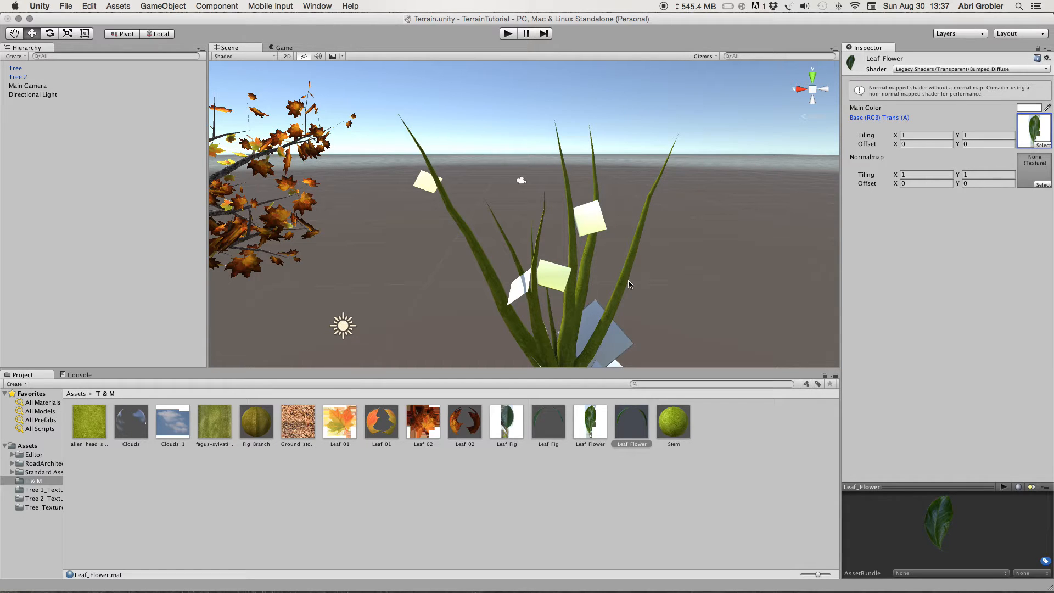
Step: Assign the Leaf_Flower material to Tree 2's leaf group and apply the Nature/Tree Creator Leaves Fast shader to it
click(618, 295)
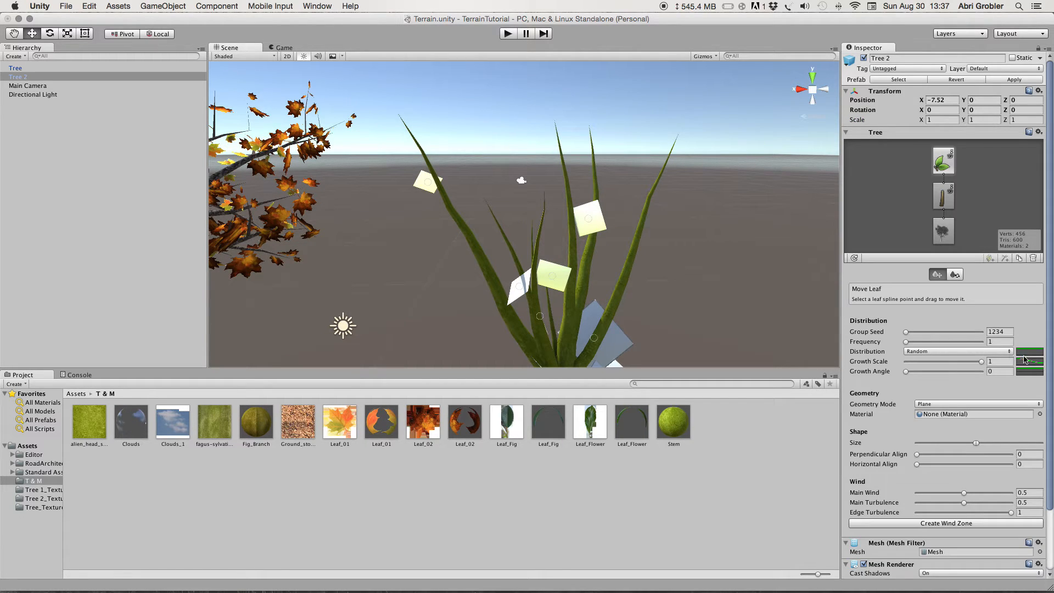
click(1041, 415)
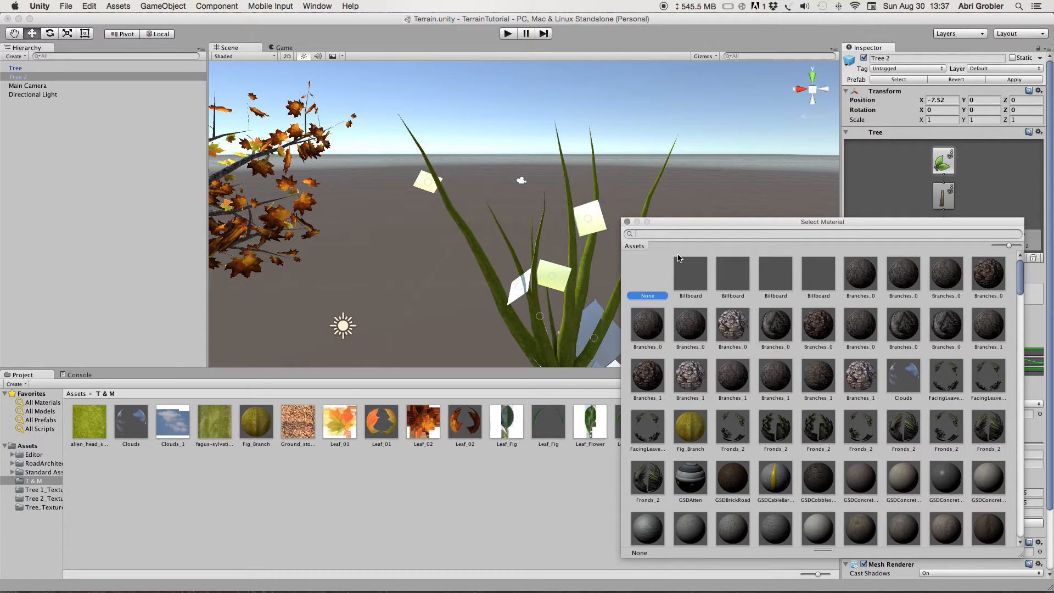
text(leaf)
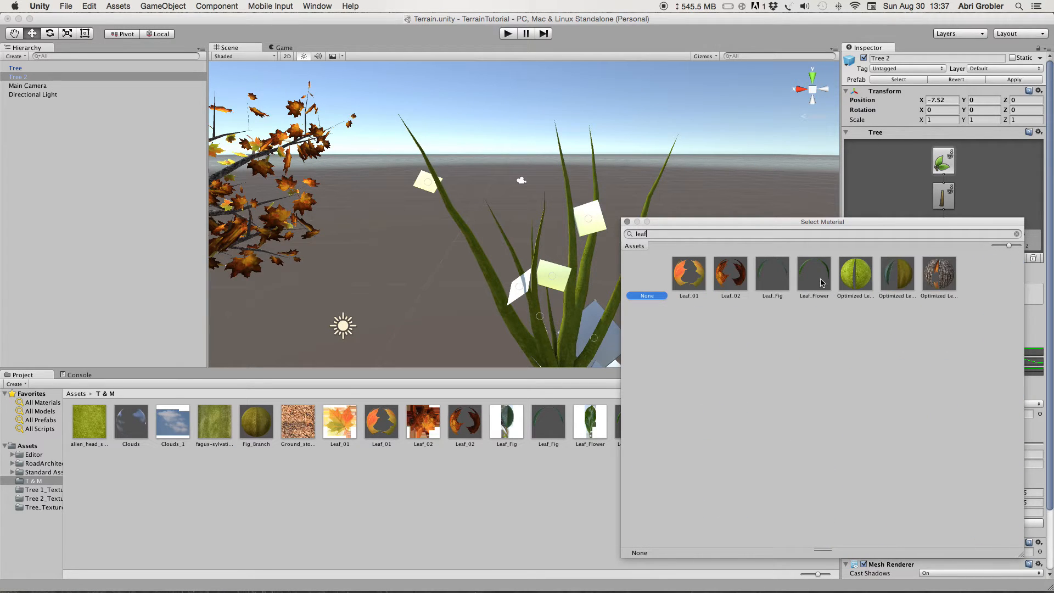
click(815, 274)
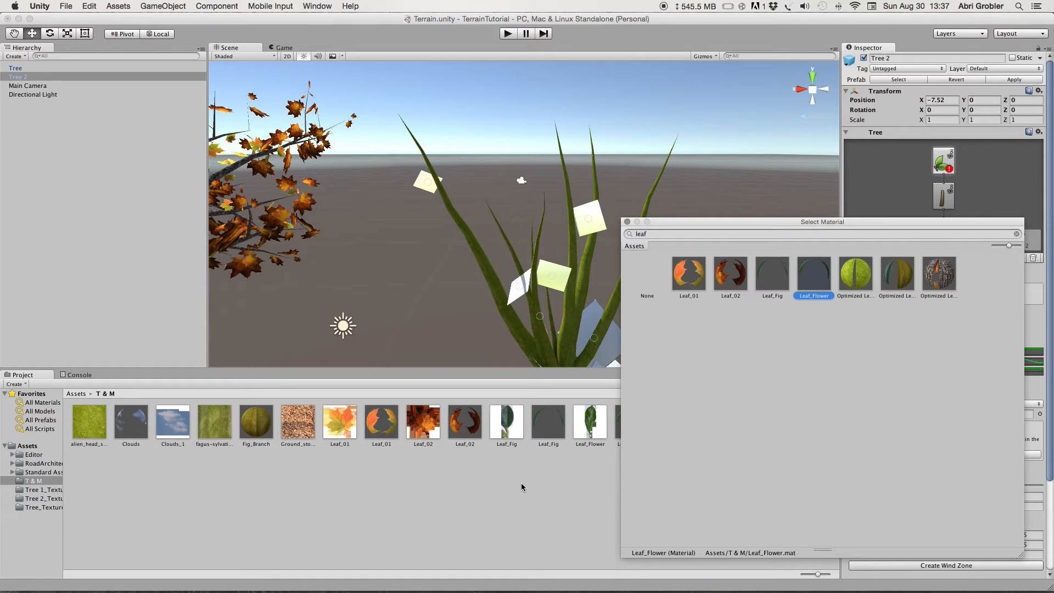
key(Return)
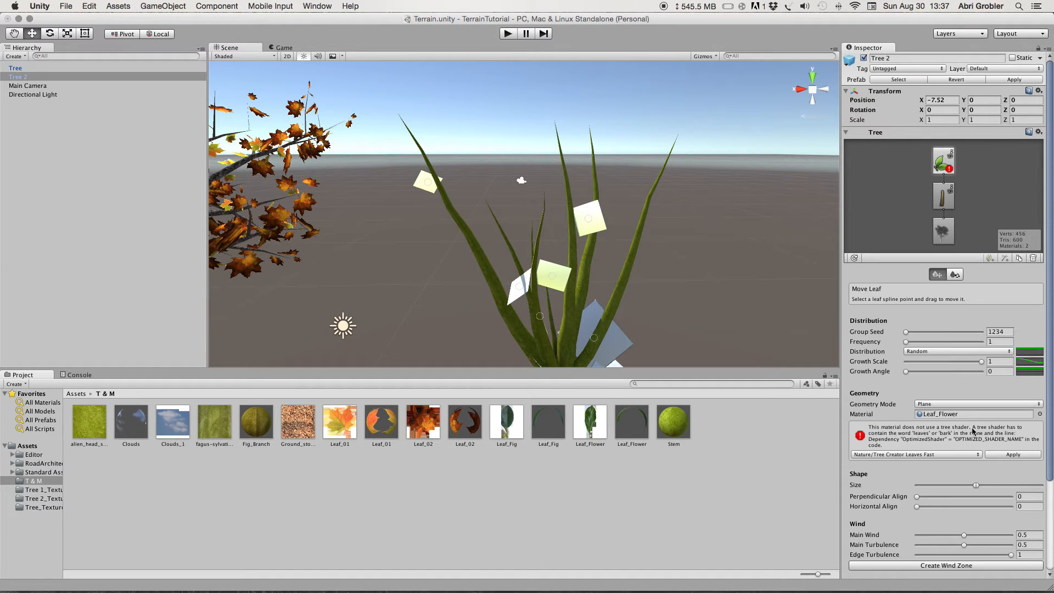
click(1014, 455)
Step: Give the leaf group a seed of 204132, a frequency of 63 and a smaller leaf size
alt+drag(651, 267, 633, 294)
drag(907, 331, 958, 341)
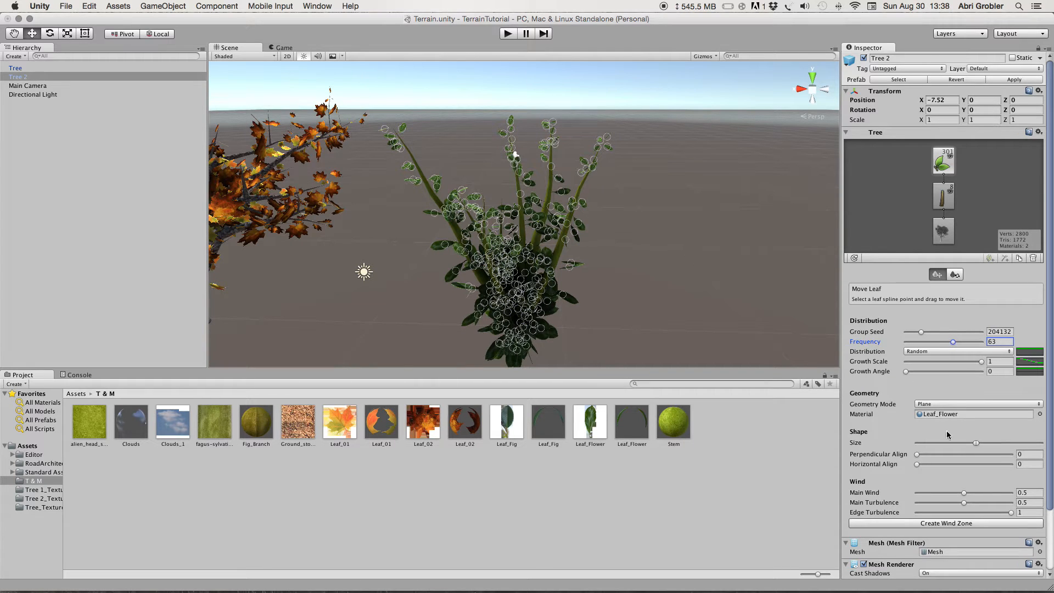
mouse_move(971, 443)
mouse_down()
mouse_move(954, 443)
mouse_move(966, 443)
mouse_up()
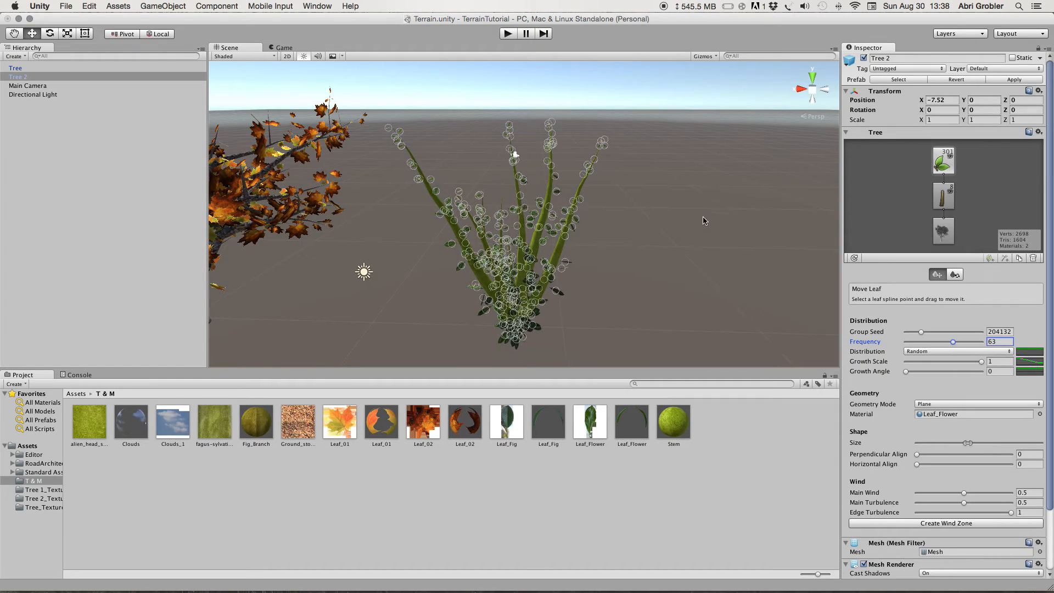
click(669, 284)
alt+drag(668, 284, 617, 247)
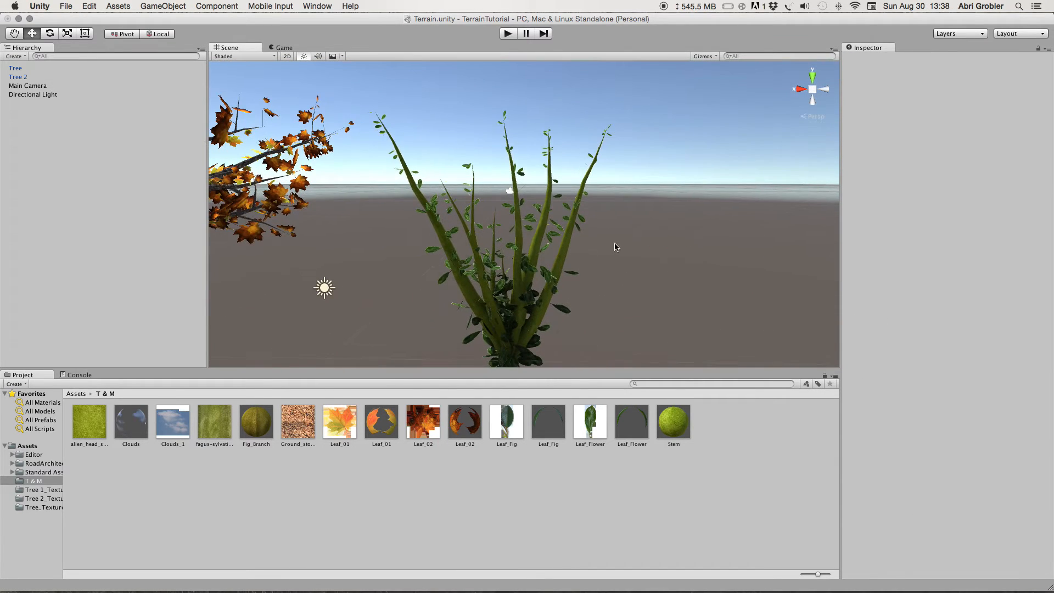
Step: Change the leaf group's seed and adjust its distribution mode and related distribution settings
click(565, 252)
mouse_move(682, 272)
alt+mouse_down()
mouse_move(676, 316)
mouse_move(676, 287)
alt+mouse_up()
drag(921, 333, 924, 332)
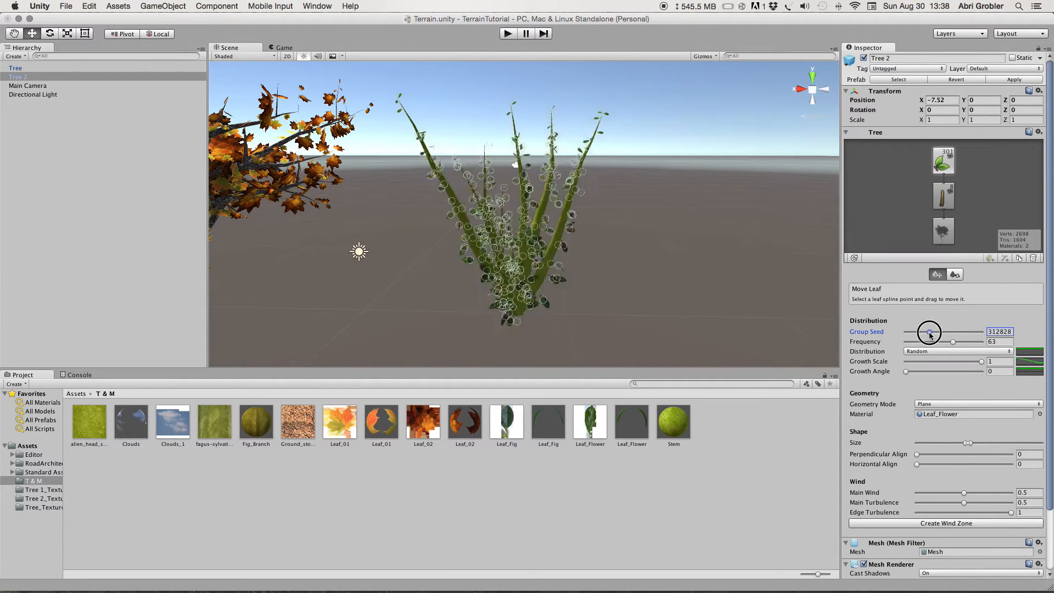
click(958, 352)
click(959, 381)
drag(944, 371, 921, 371)
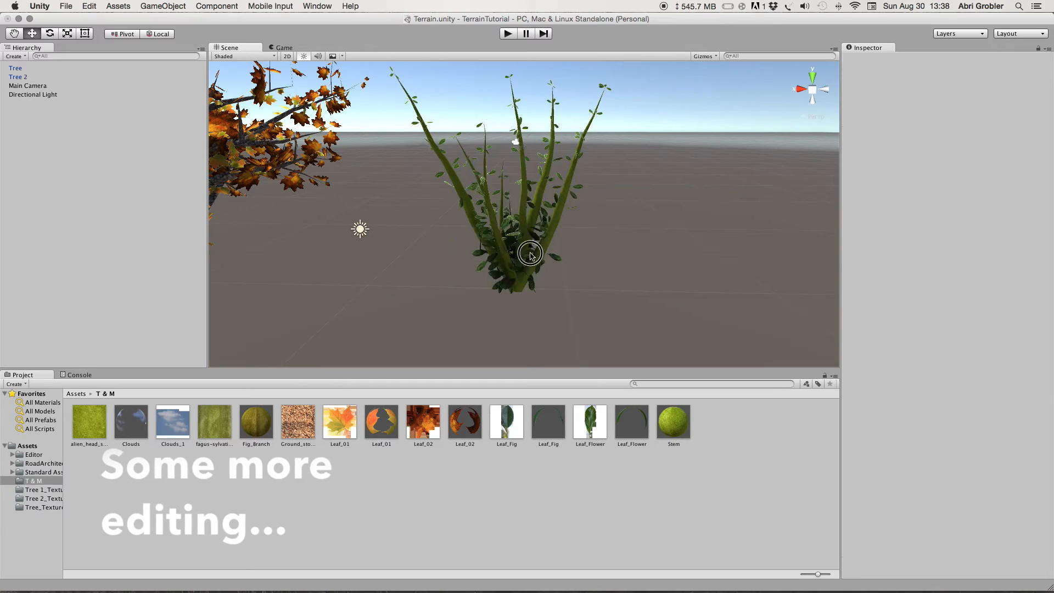
click(959, 351)
click(696, 287)
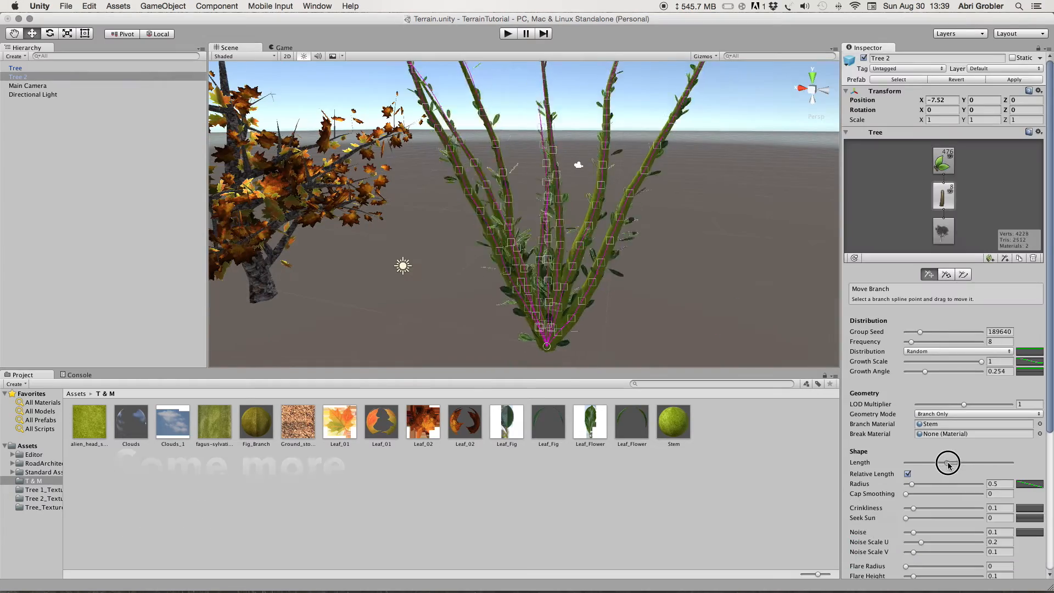
Step: Try moving one of the side branches by hand to its stem's tip, and convert the branch group back to procedural
click(734, 291)
alt+drag(734, 292, 650, 276)
click(624, 212)
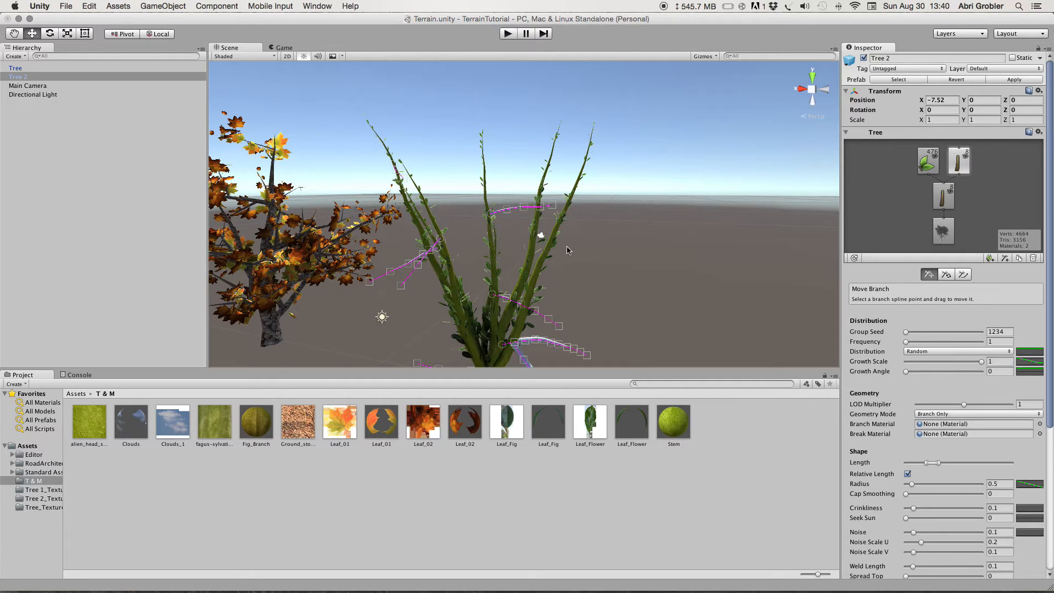
drag(492, 213, 482, 133)
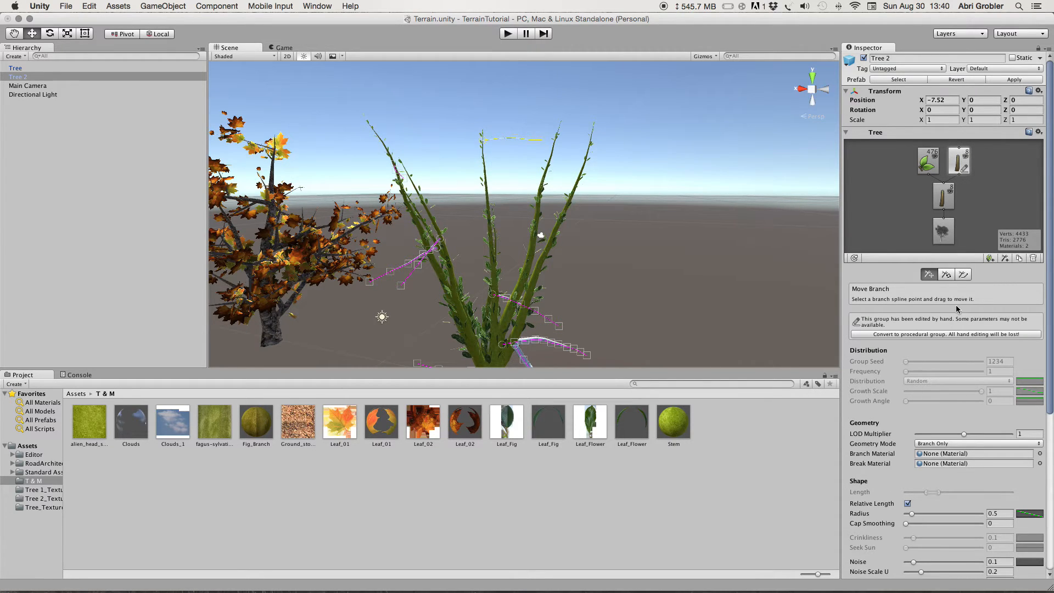
click(909, 334)
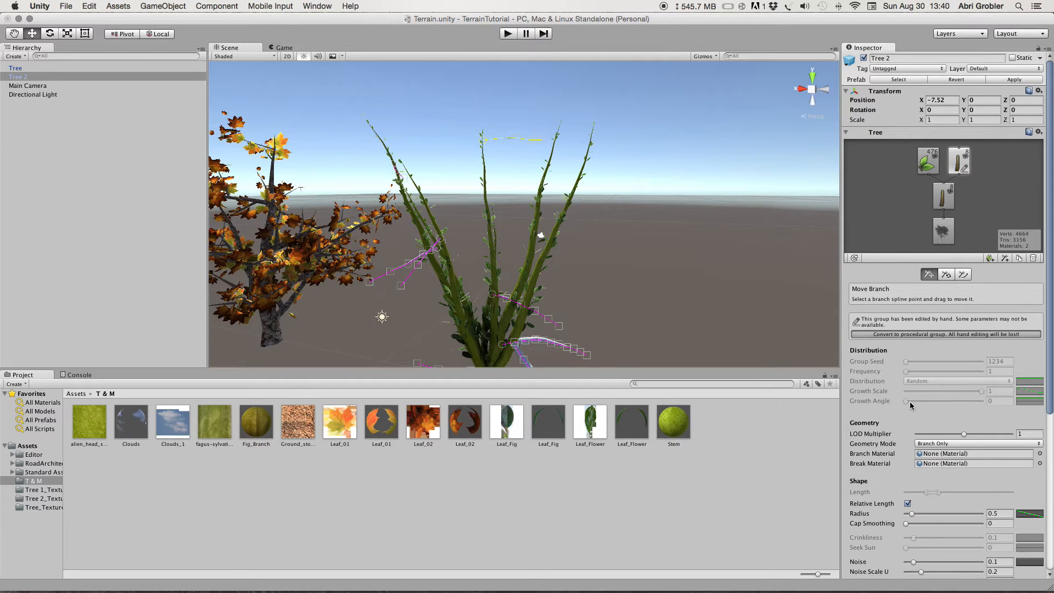
Step: Set the upper branch group's growth angle to 0.775 and its distribution to Whorled
drag(906, 372, 965, 371)
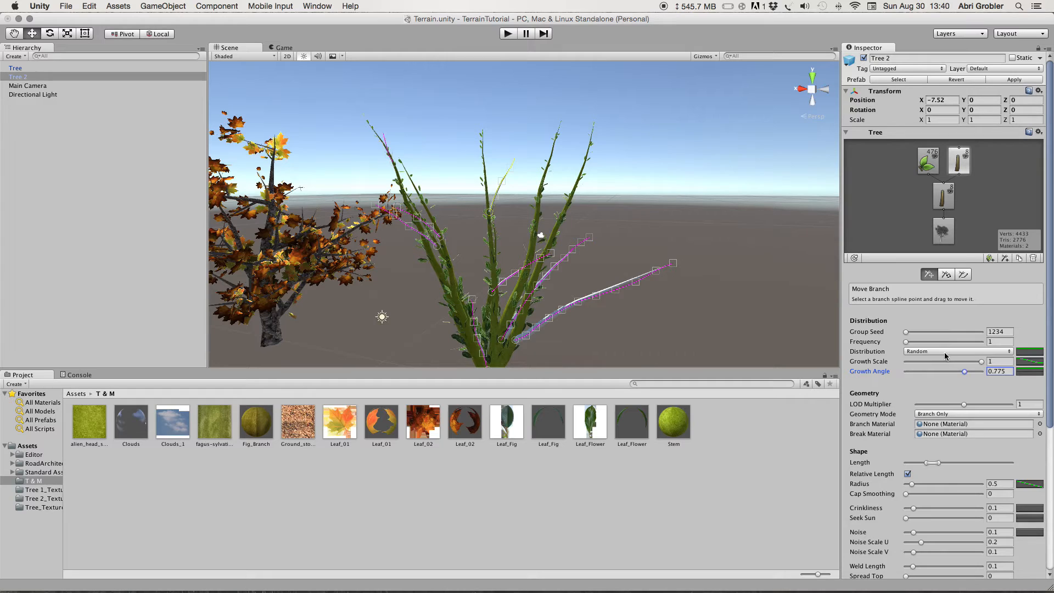
click(945, 352)
click(906, 356)
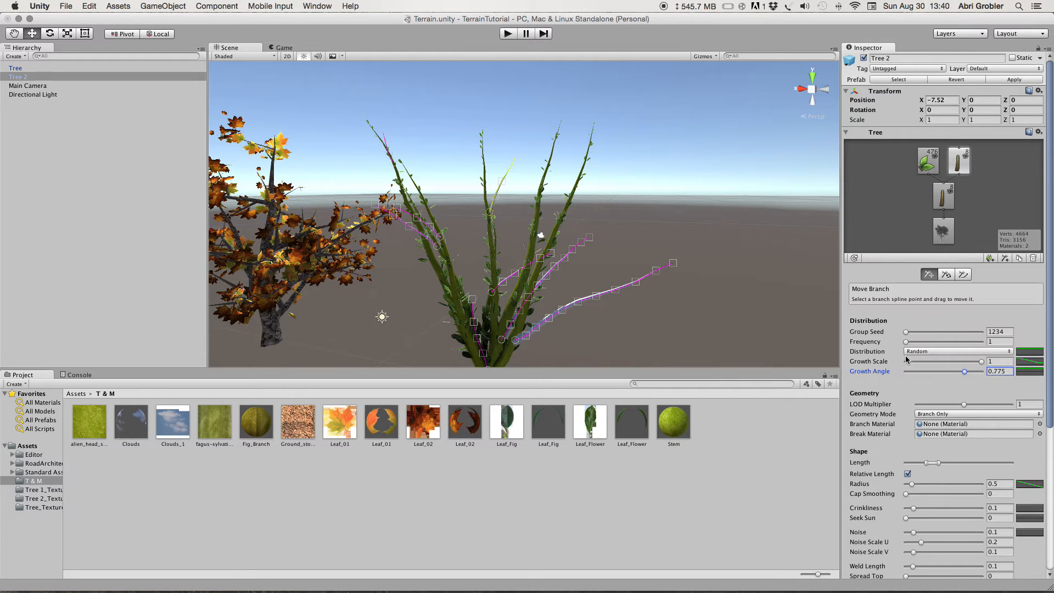
click(945, 352)
click(941, 381)
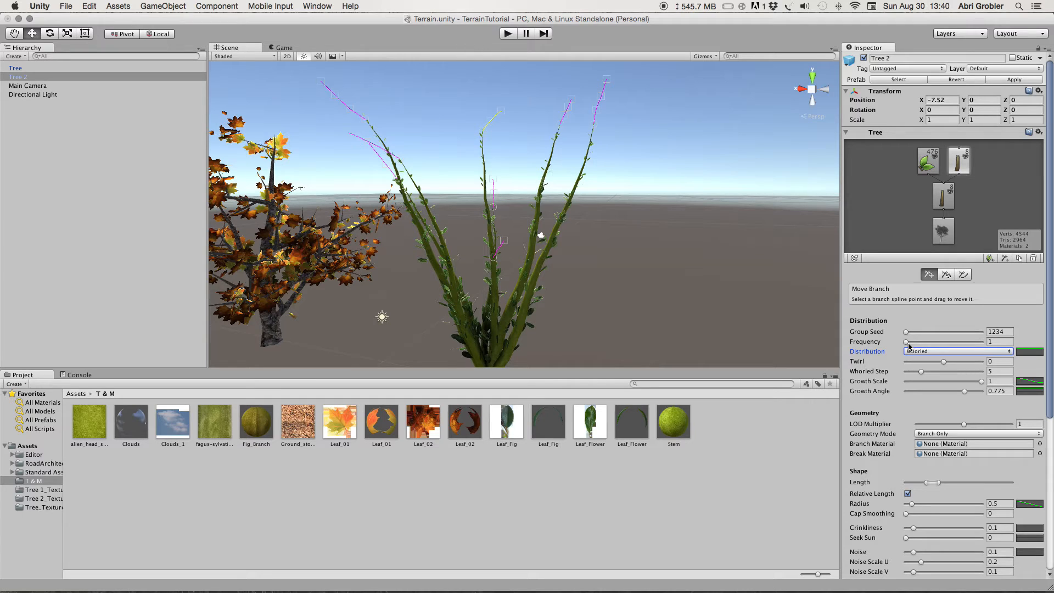
Step: Shorten the length range of the upper branch group at the stem tips
drag(934, 483, 921, 487)
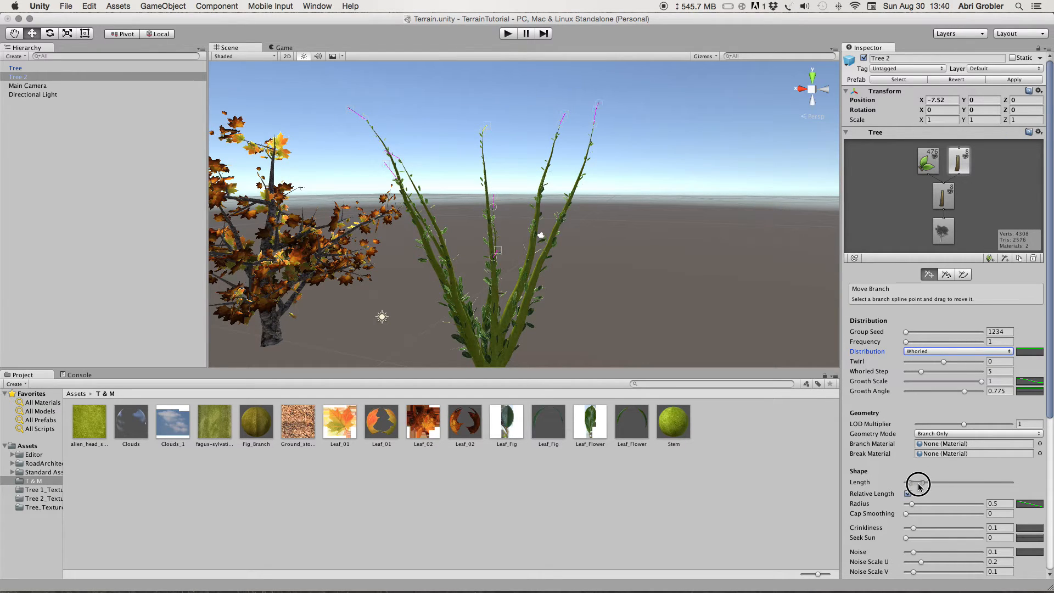
click(684, 282)
alt+drag(685, 282, 701, 275)
Step: Assign the Stem material as the branch material of the upper branch group
click(536, 215)
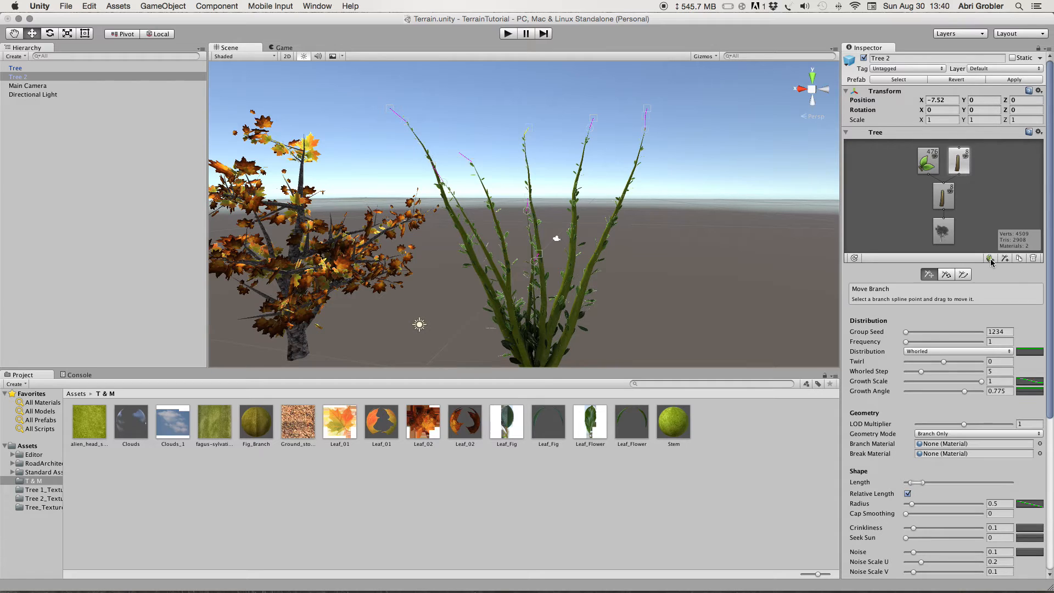
click(1040, 444)
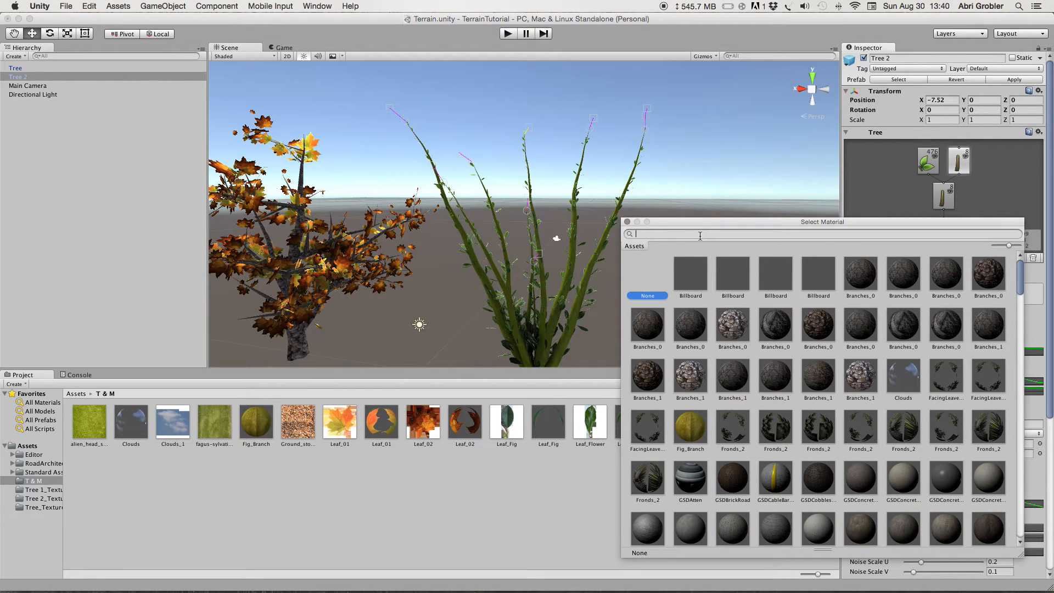
text(stem)
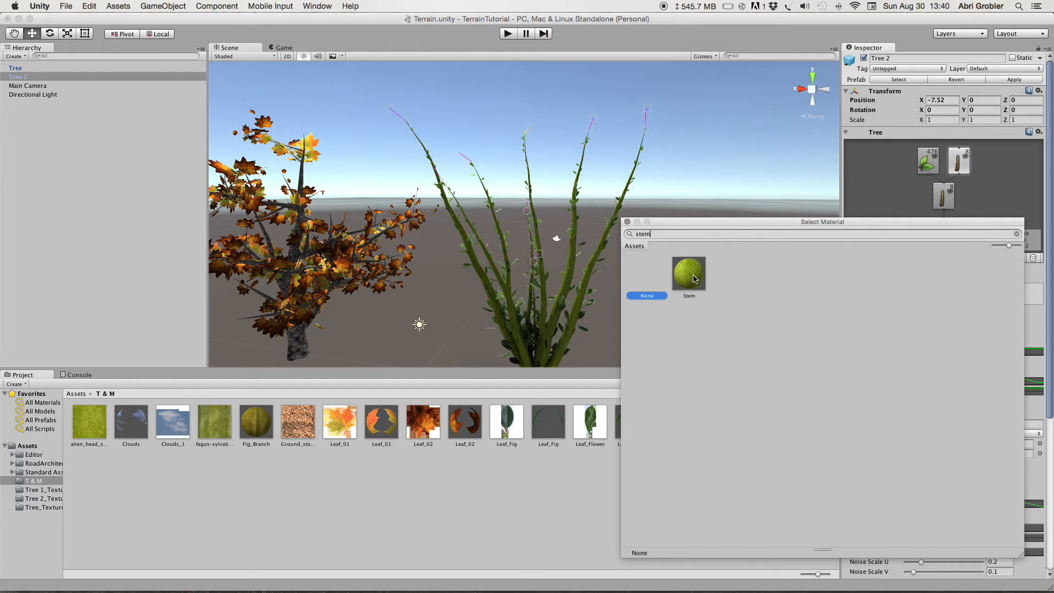
double_click(701, 277)
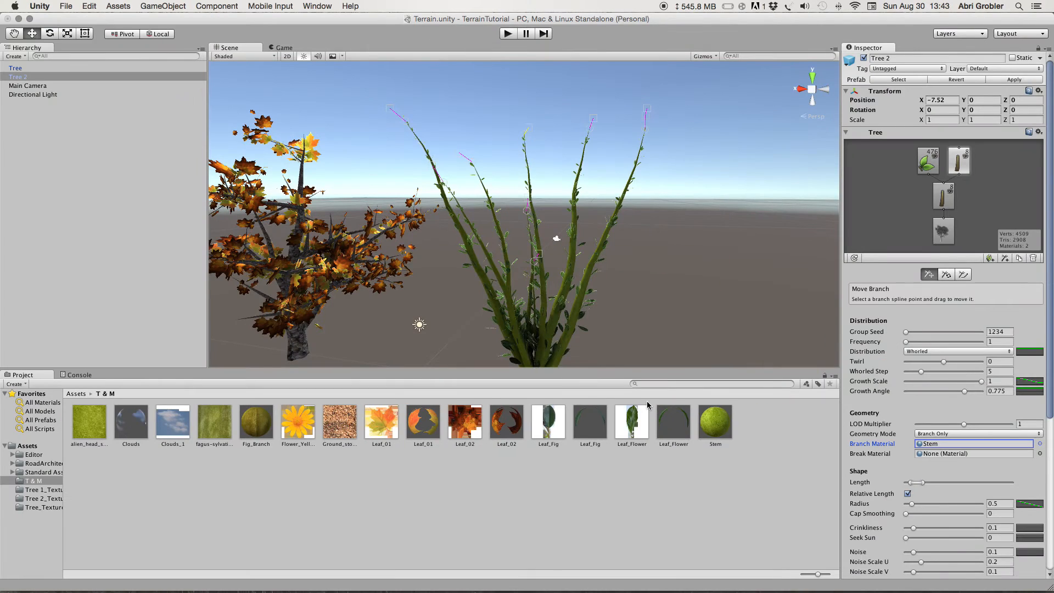
Step: Create a new material named Flower_Yellow in the T & M folder
right_click(744, 468)
mouse_move(774, 418)
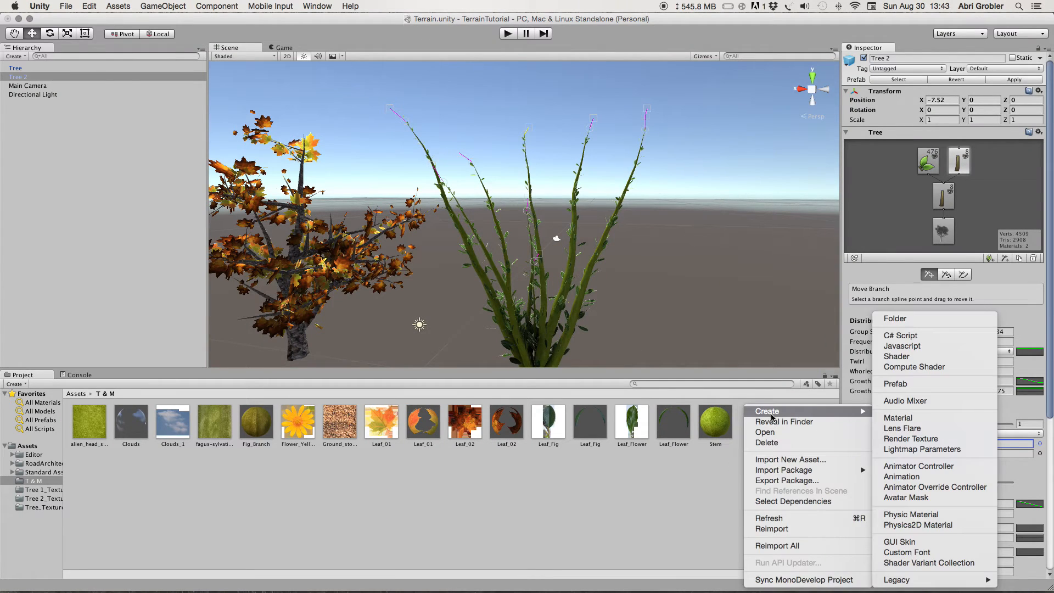
click(914, 418)
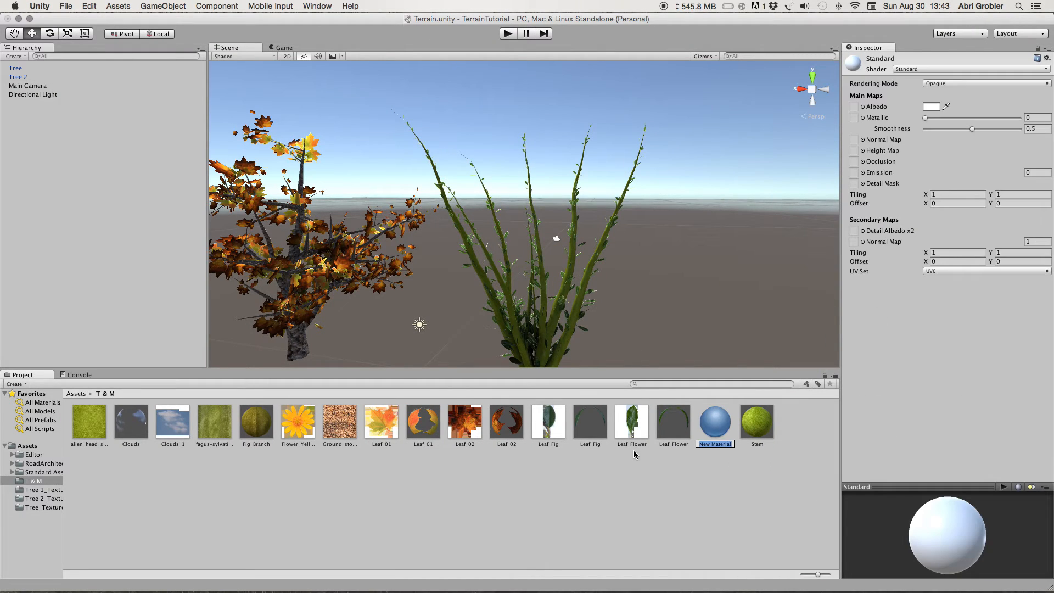
text(Flower_Yellow)
key(Return)
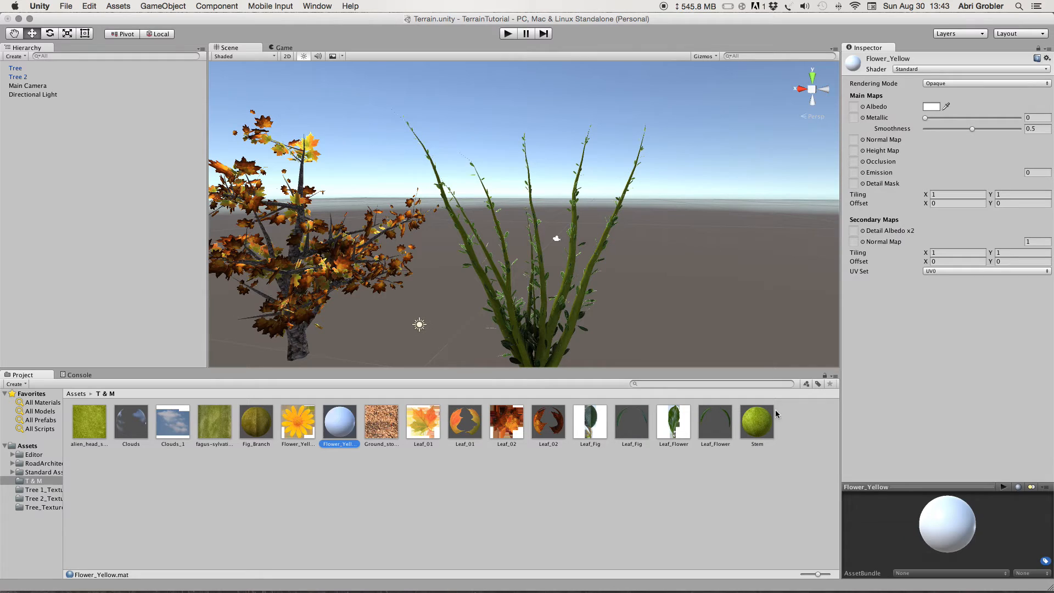
Step: Set the Flower_Yellow material's shader to Legacy Shaders/Transparent/Cutout/Bumped Diffuse
click(927, 69)
mouse_move(906, 193)
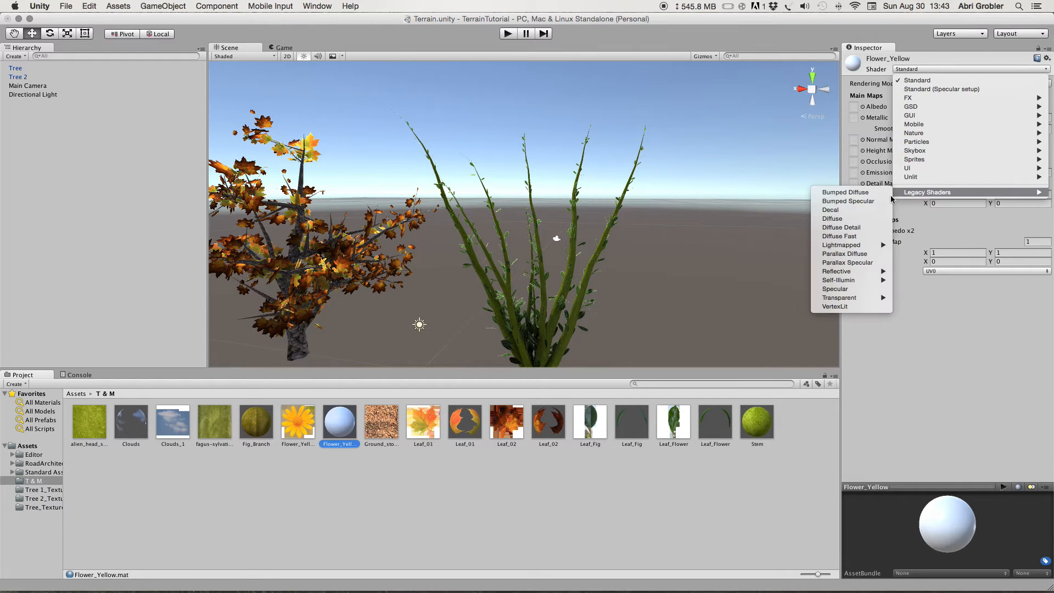
mouse_move(854, 298)
mouse_move(779, 316)
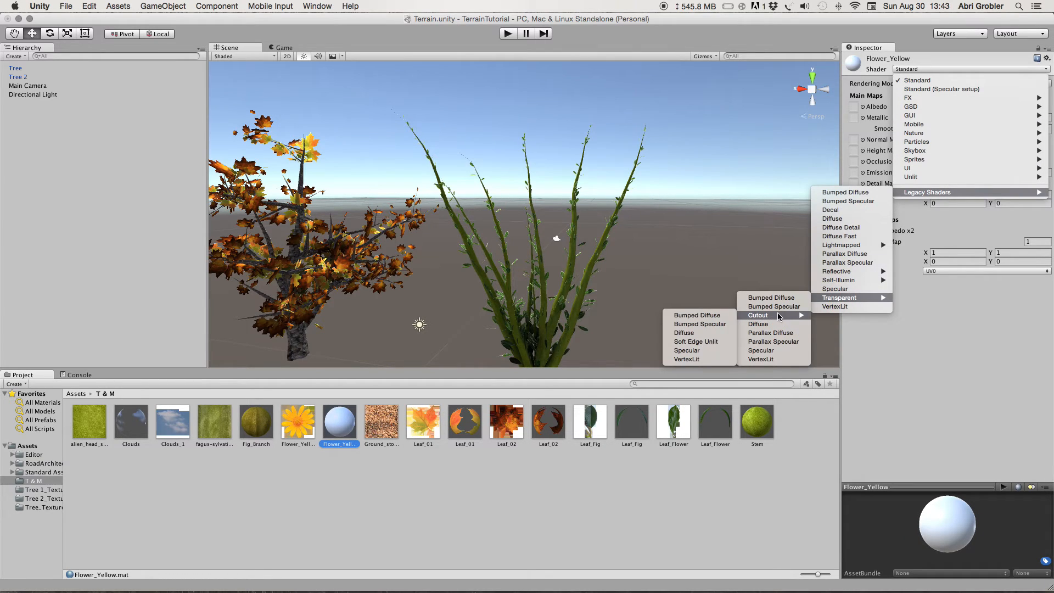
click(697, 315)
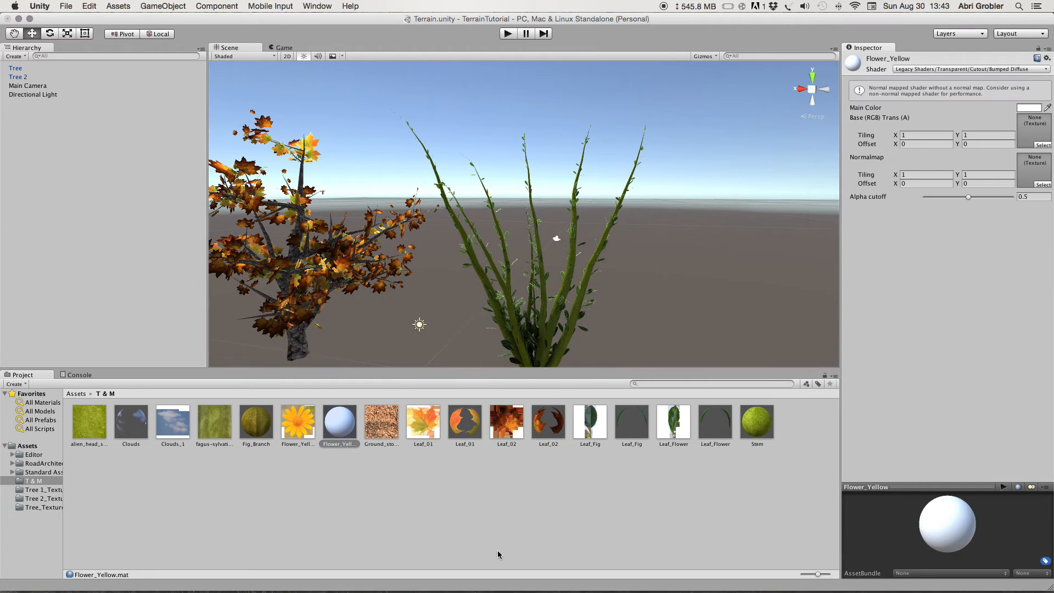
Step: Assign the Flower_Yellow texture as the Flower_Yellow material's base texture
click(1044, 145)
scroll(824, 384, down, 10)
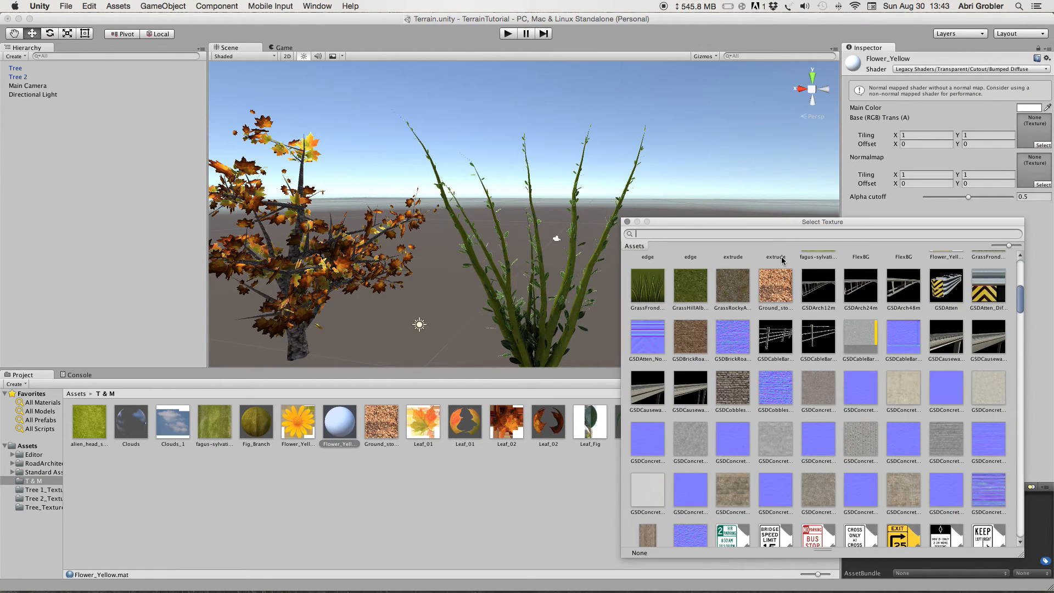
text(flowe)
click(690, 297)
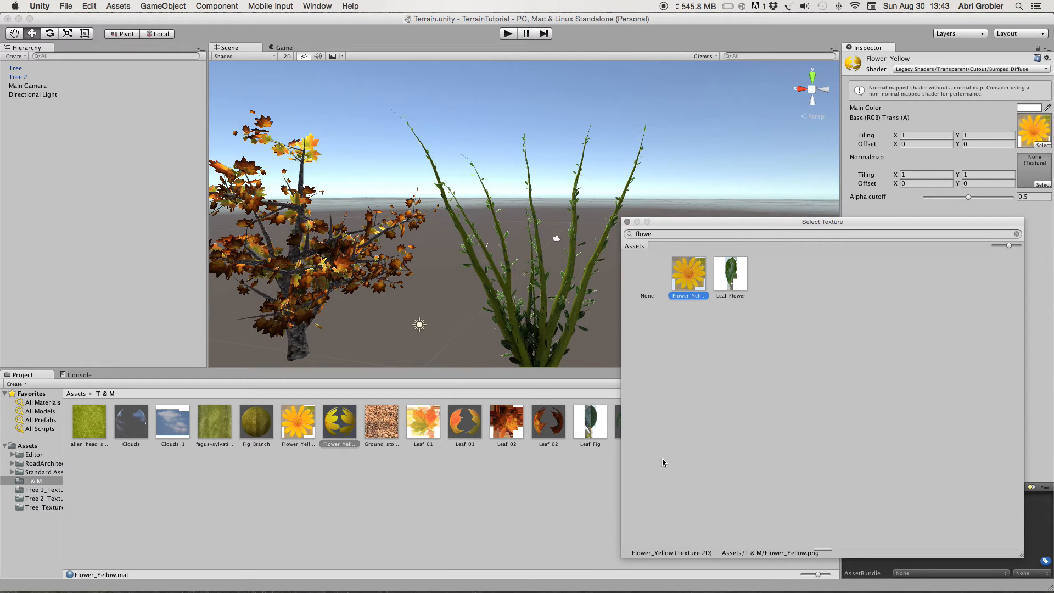
click(434, 541)
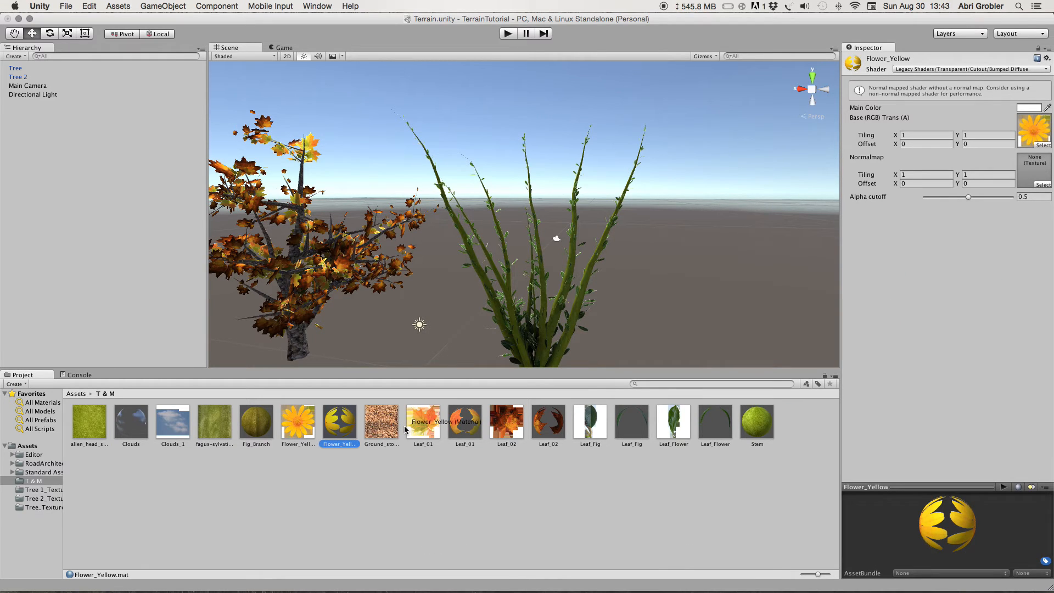
Step: Select Tree 2 and set the frequency of its topmost leaf group to 35
drag(945, 538, 1019, 526)
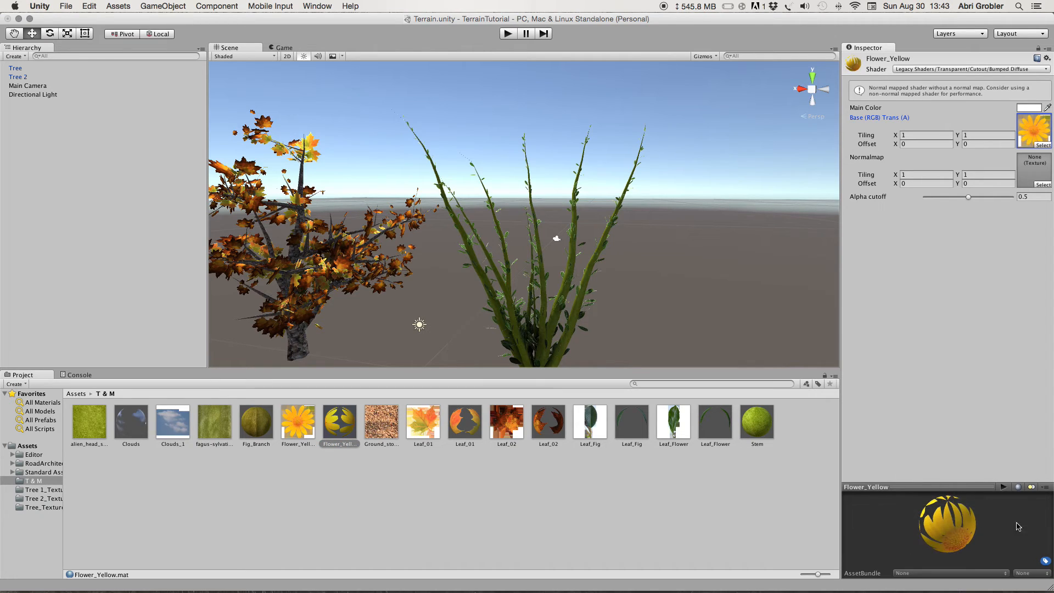
click(603, 240)
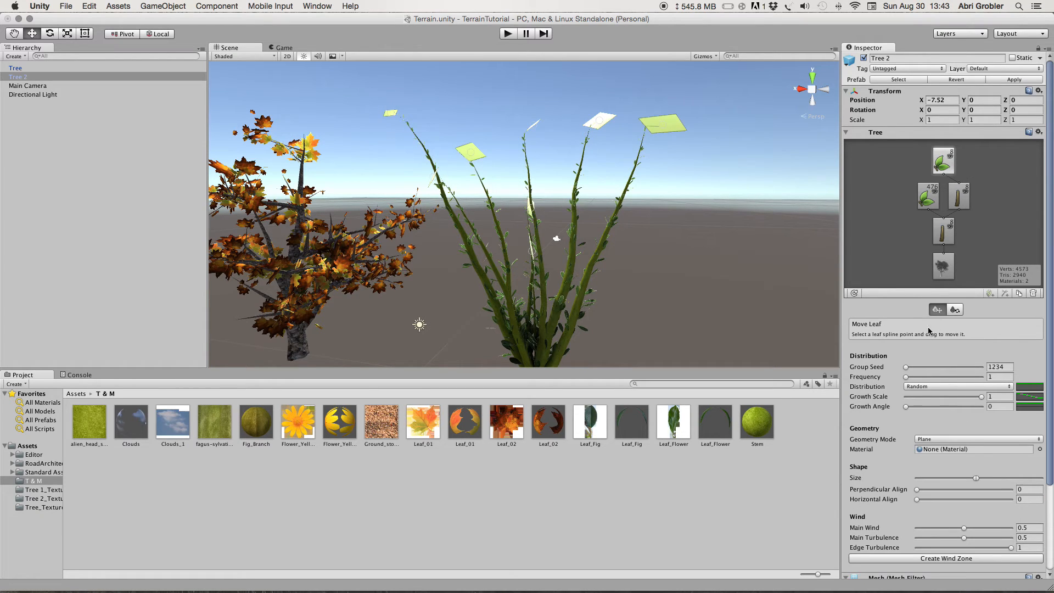
drag(906, 377, 934, 379)
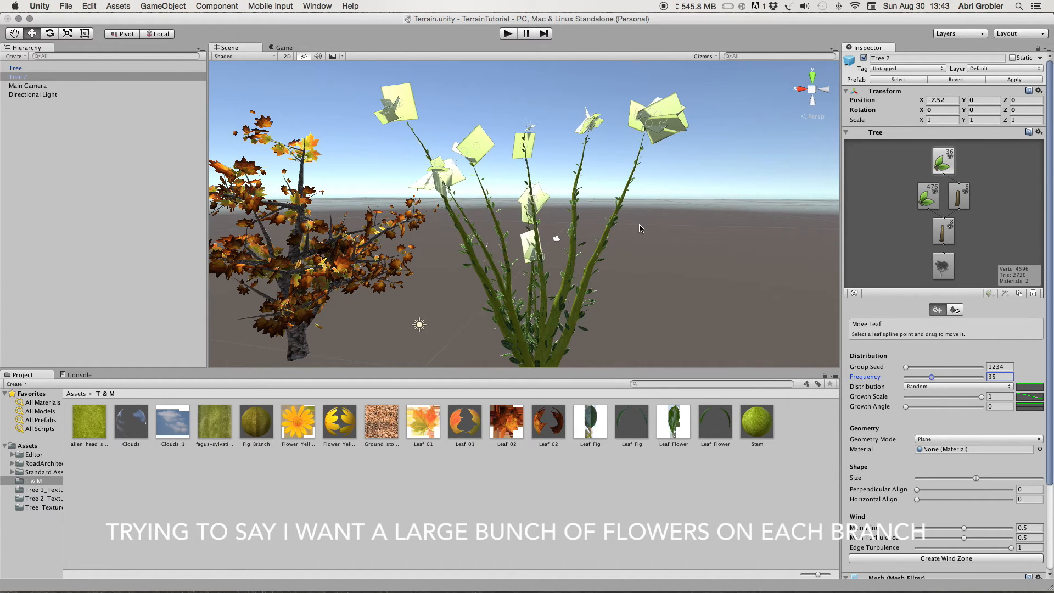
Step: Assign the Flower_Yellow material to the topmost leaf group of Tree 2
mouse_move(644, 251)
alt+mouse_down()
mouse_move(677, 207)
mouse_move(671, 255)
mouse_move(657, 246)
alt+mouse_up()
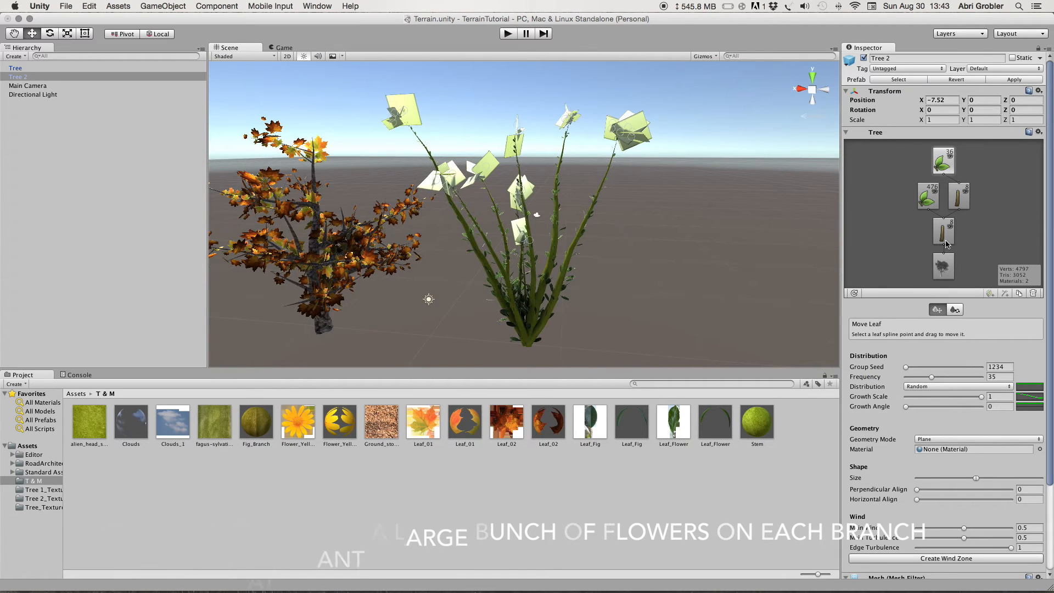
click(1040, 449)
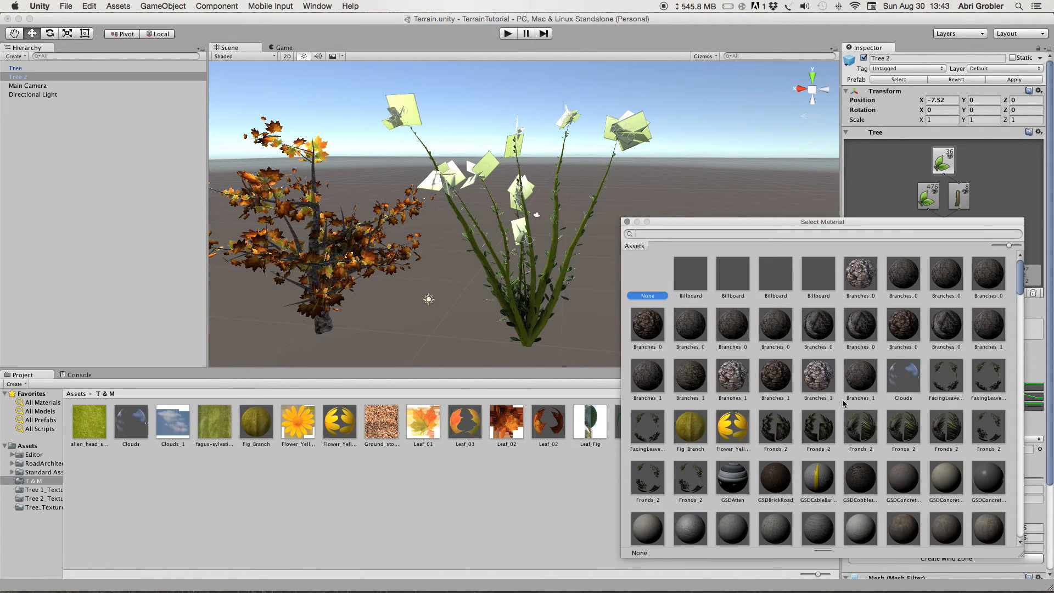
click(730, 424)
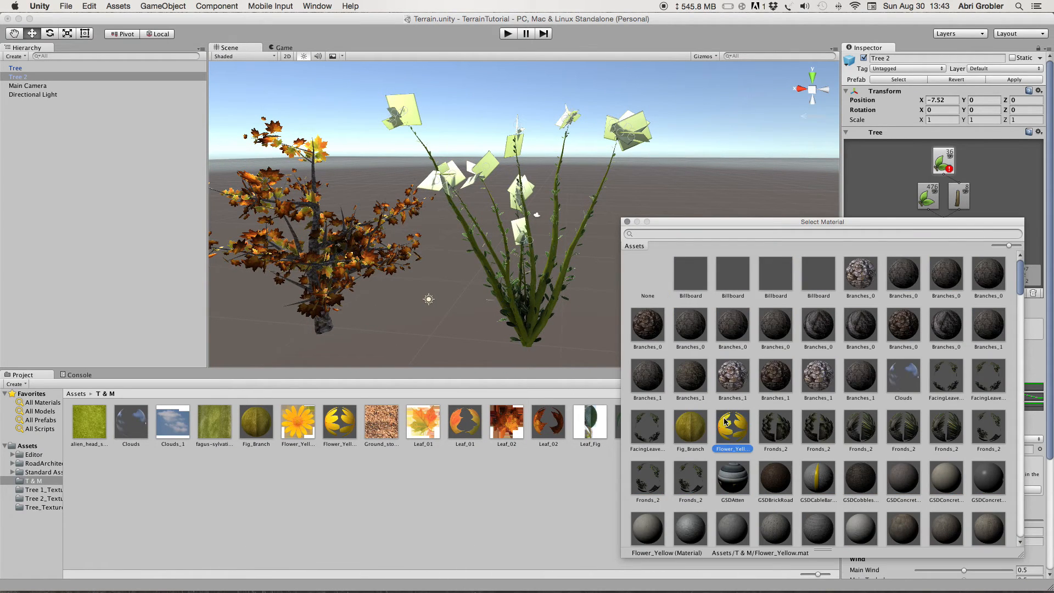
click(561, 511)
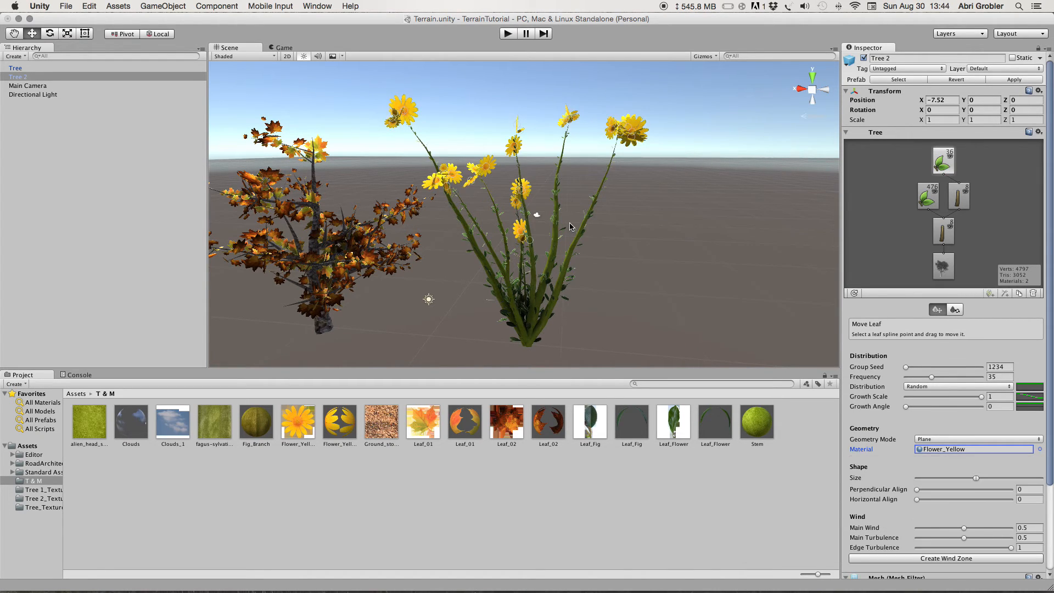
Step: Set the flower group's Horizontal Align to 0.808 and its Perpendicular Align to 0.291
scroll(648, 224, up, 6)
alt+drag(656, 225, 613, 265)
click(676, 264)
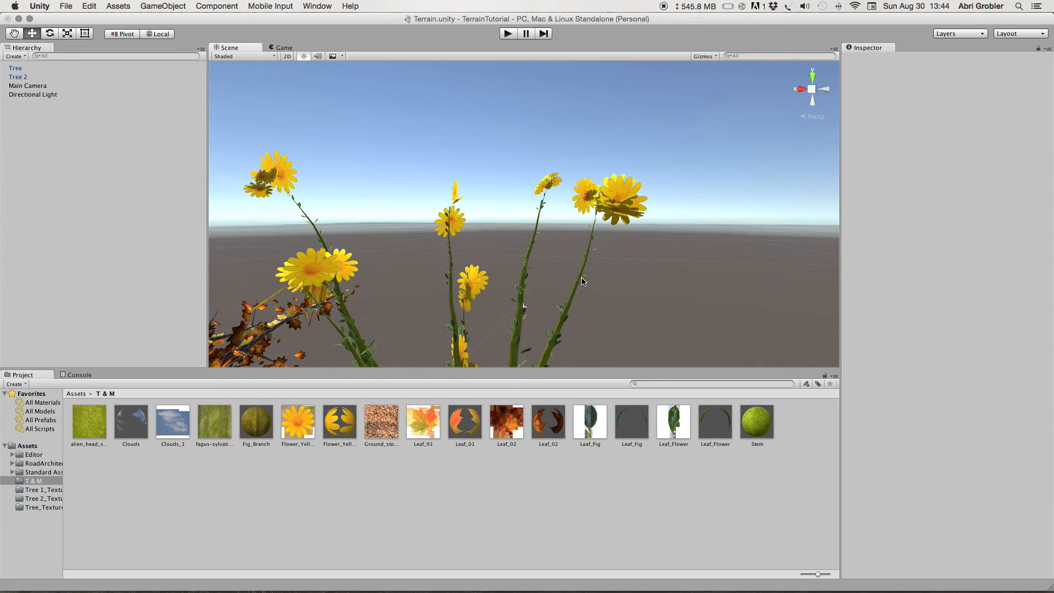
click(615, 187)
right_drag(701, 259, 679, 302)
scroll(679, 302, down, 3)
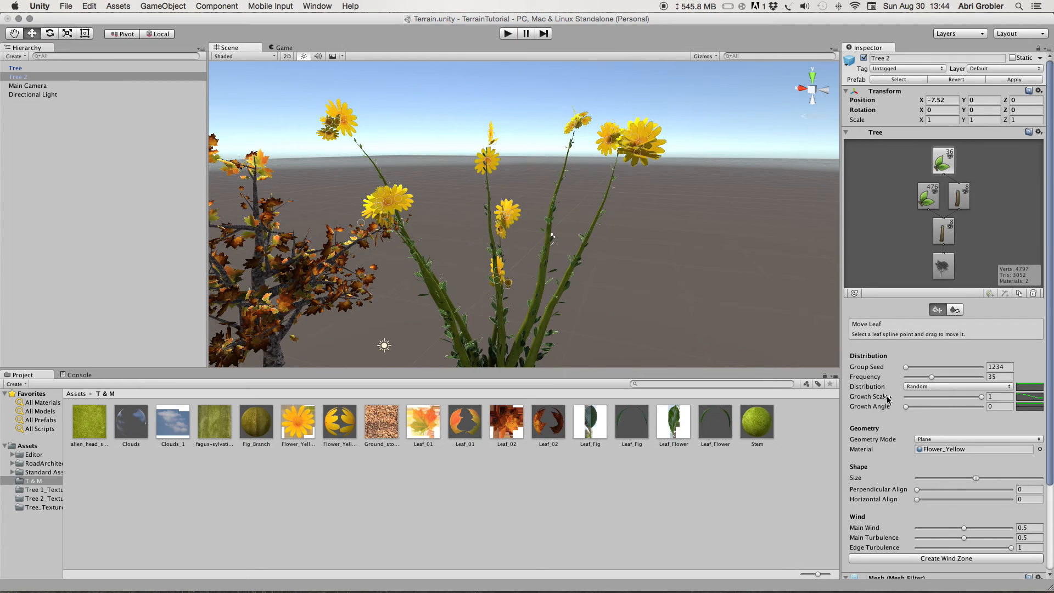
drag(918, 500, 1000, 504)
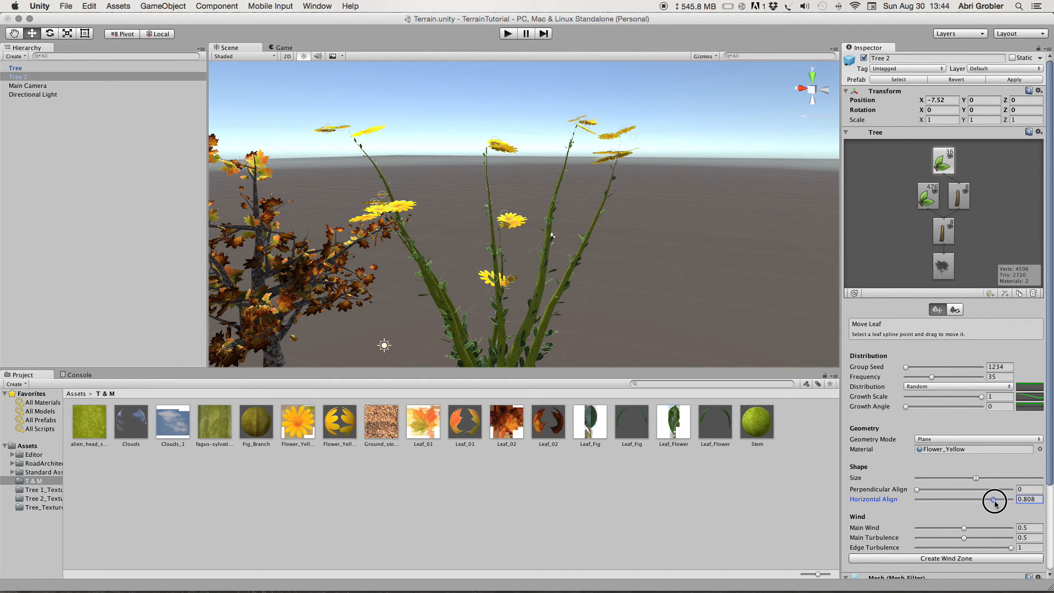
drag(917, 489, 949, 489)
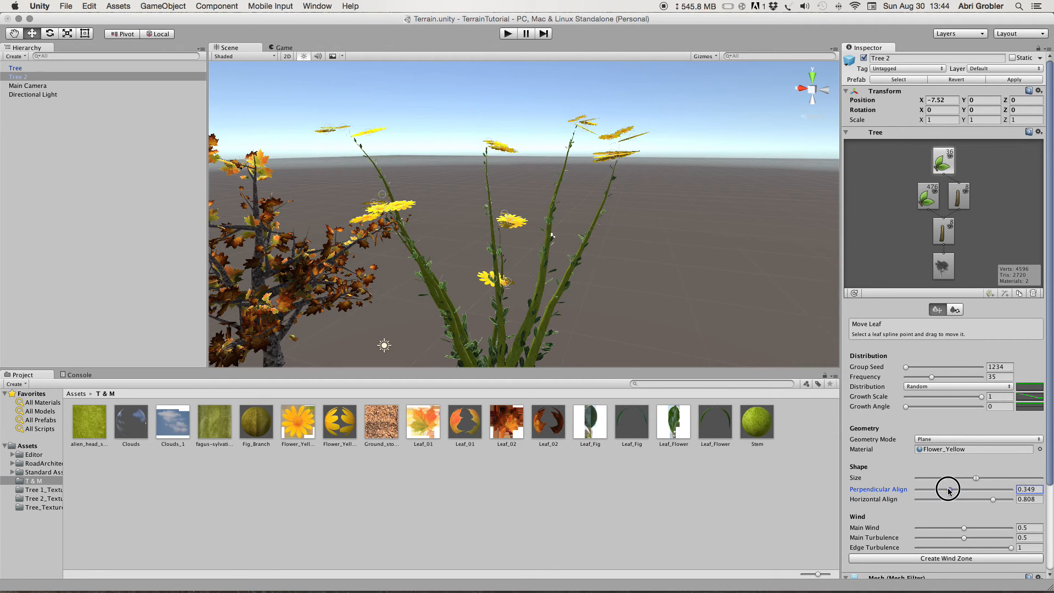
Step: Raise the flower group's frequency to 94 for denser flower bunches on the branches
click(673, 307)
right_drag(672, 307, 727, 363)
key(w)
key(s)
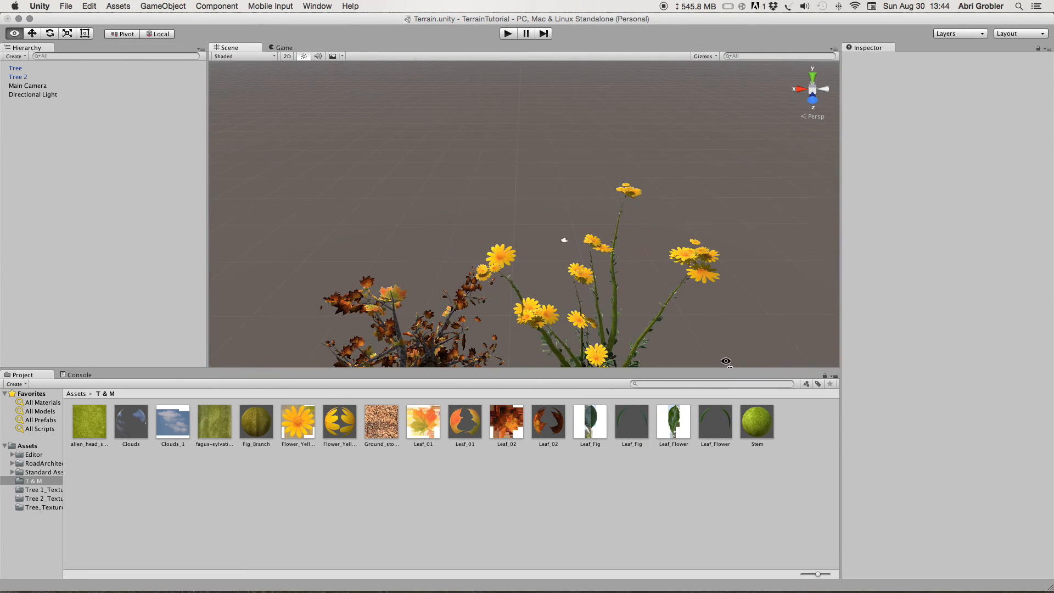
click(699, 271)
key(f)
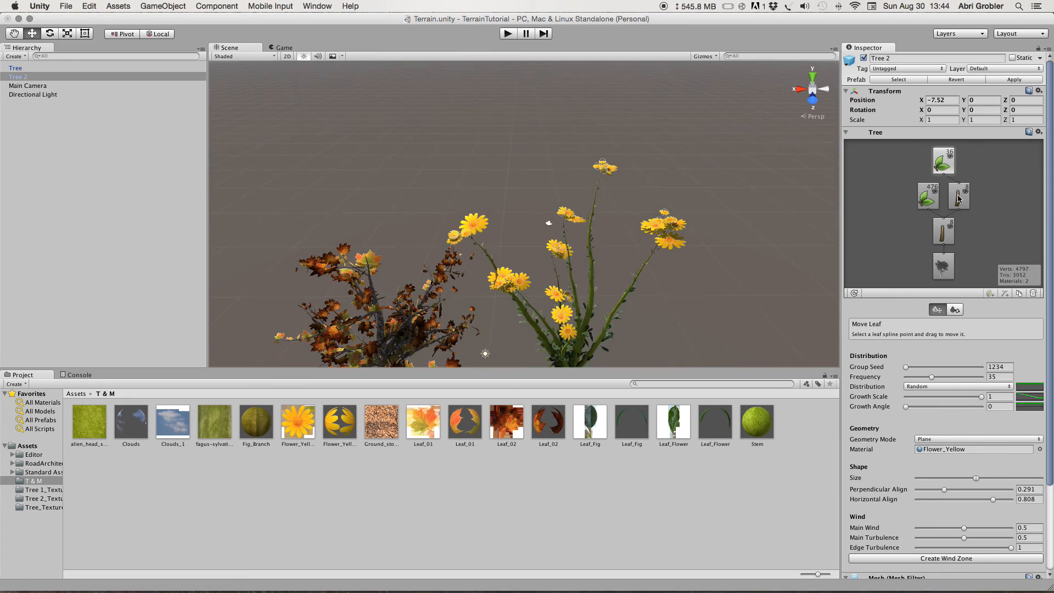
drag(932, 377, 976, 380)
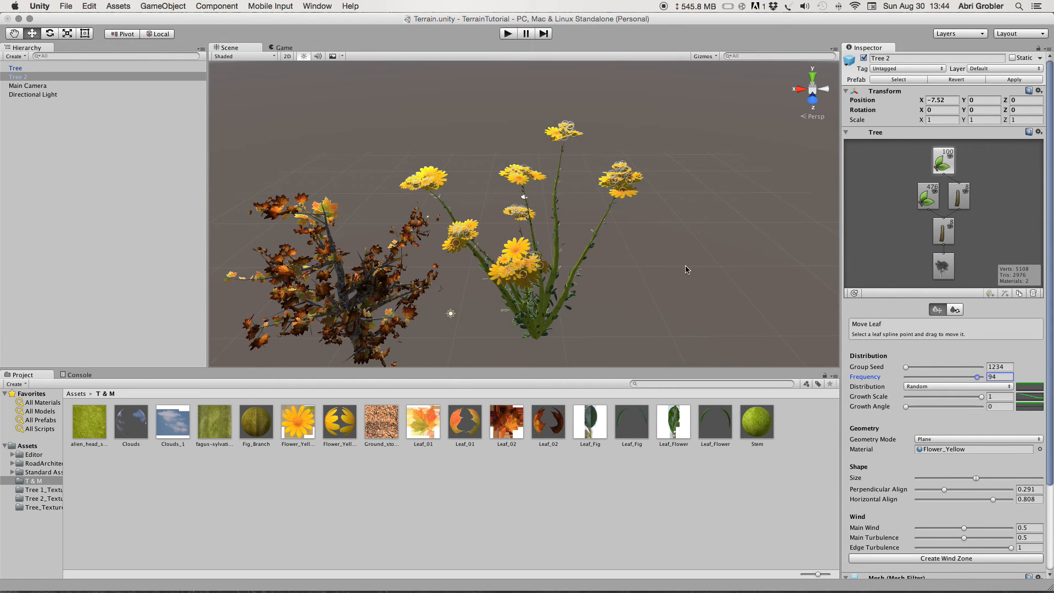
Step: Select the root of Tree 2 and scale the whole flowering plant down uniformly in the scene
click(686, 270)
alt+drag(685, 270, 672, 166)
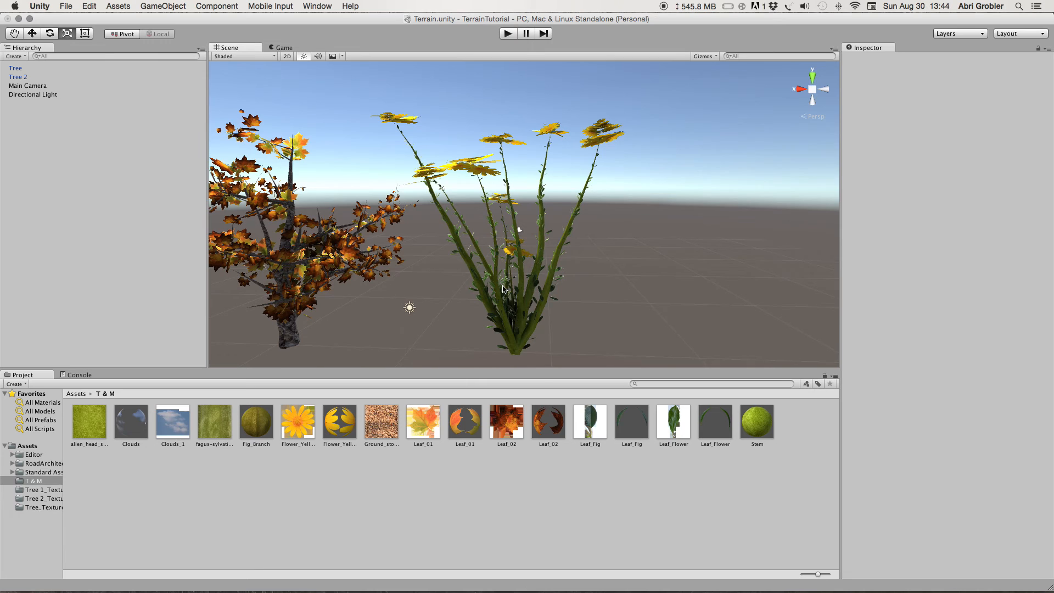
click(521, 346)
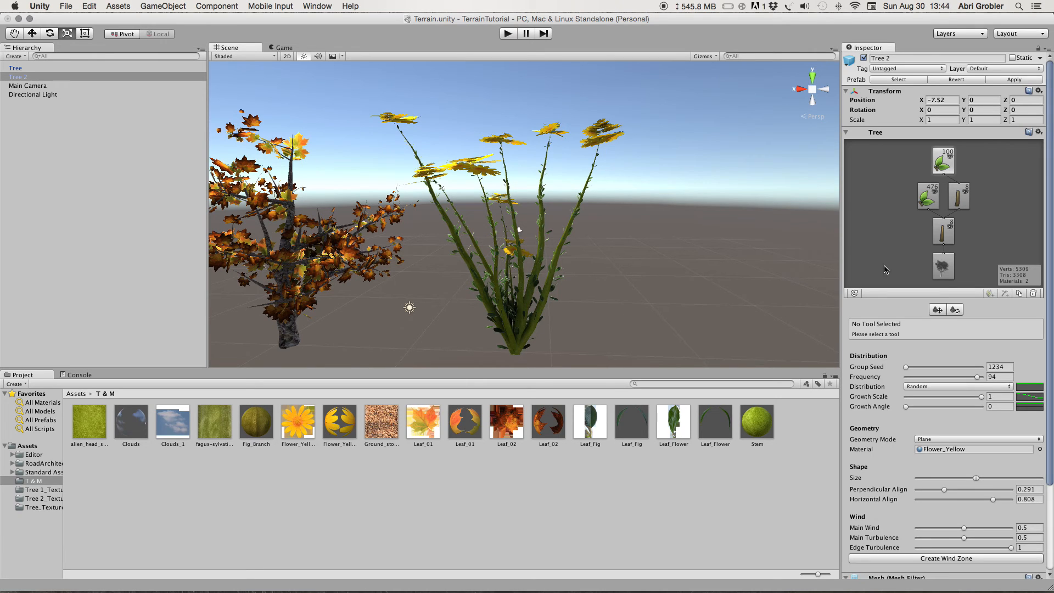
click(943, 268)
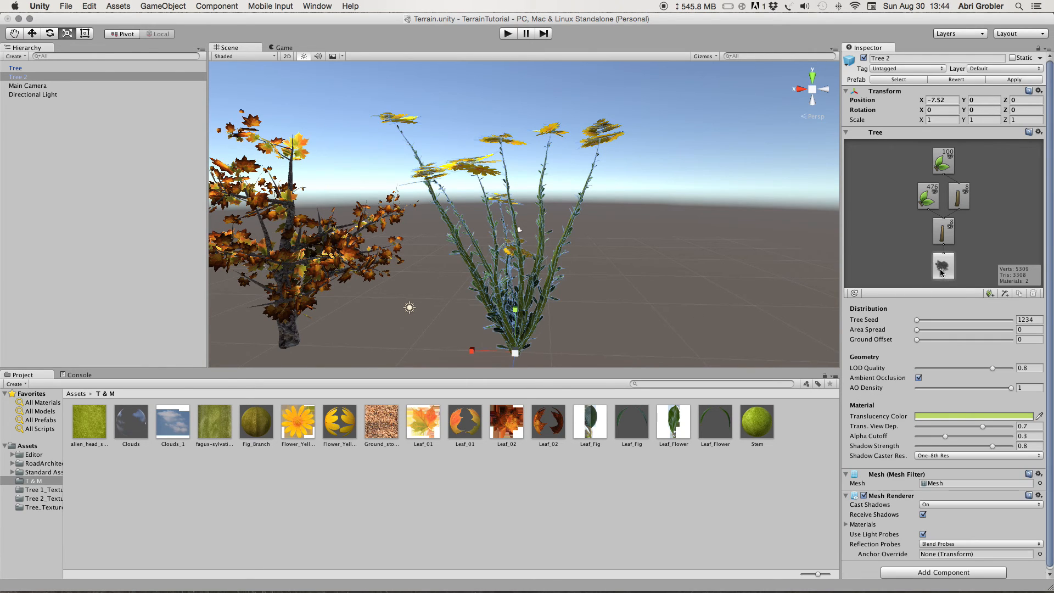
scroll(515, 353, down, 3)
drag(514, 354, 516, 375)
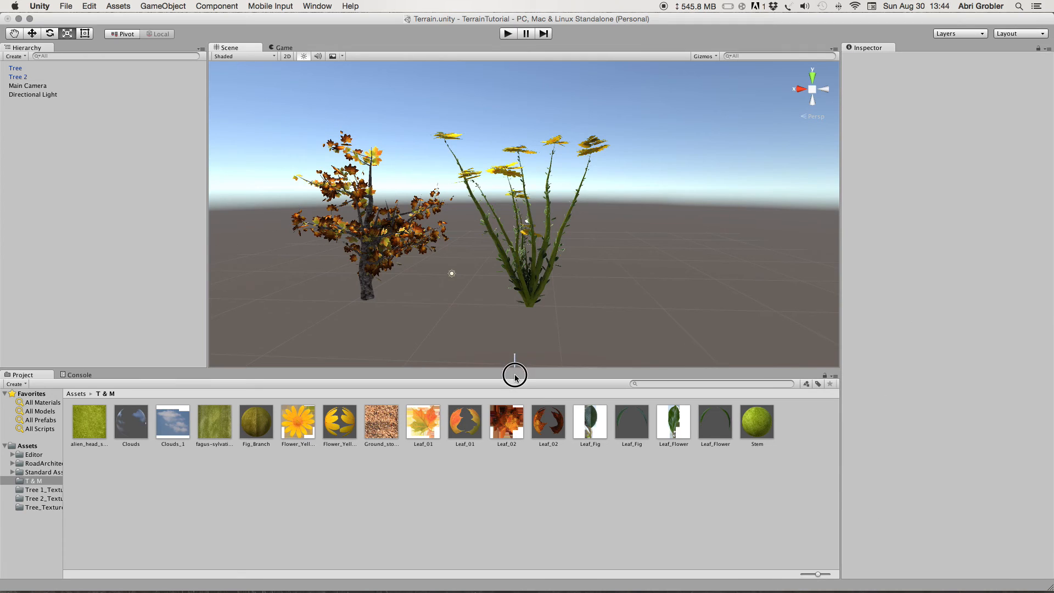
click(533, 304)
drag(532, 311, 584, 372)
drag(504, 277, 626, 227)
click(635, 301)
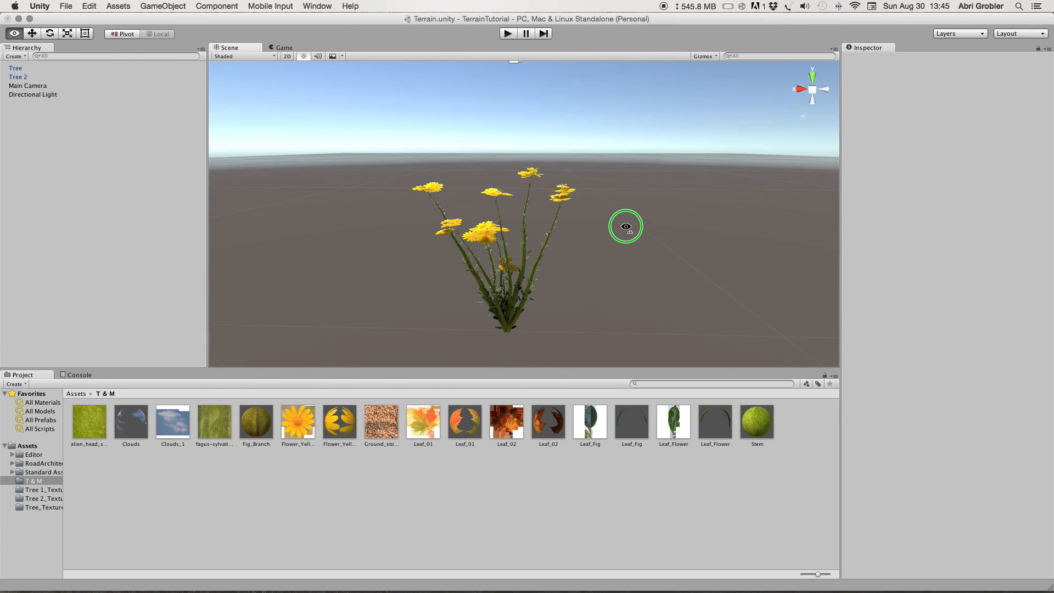